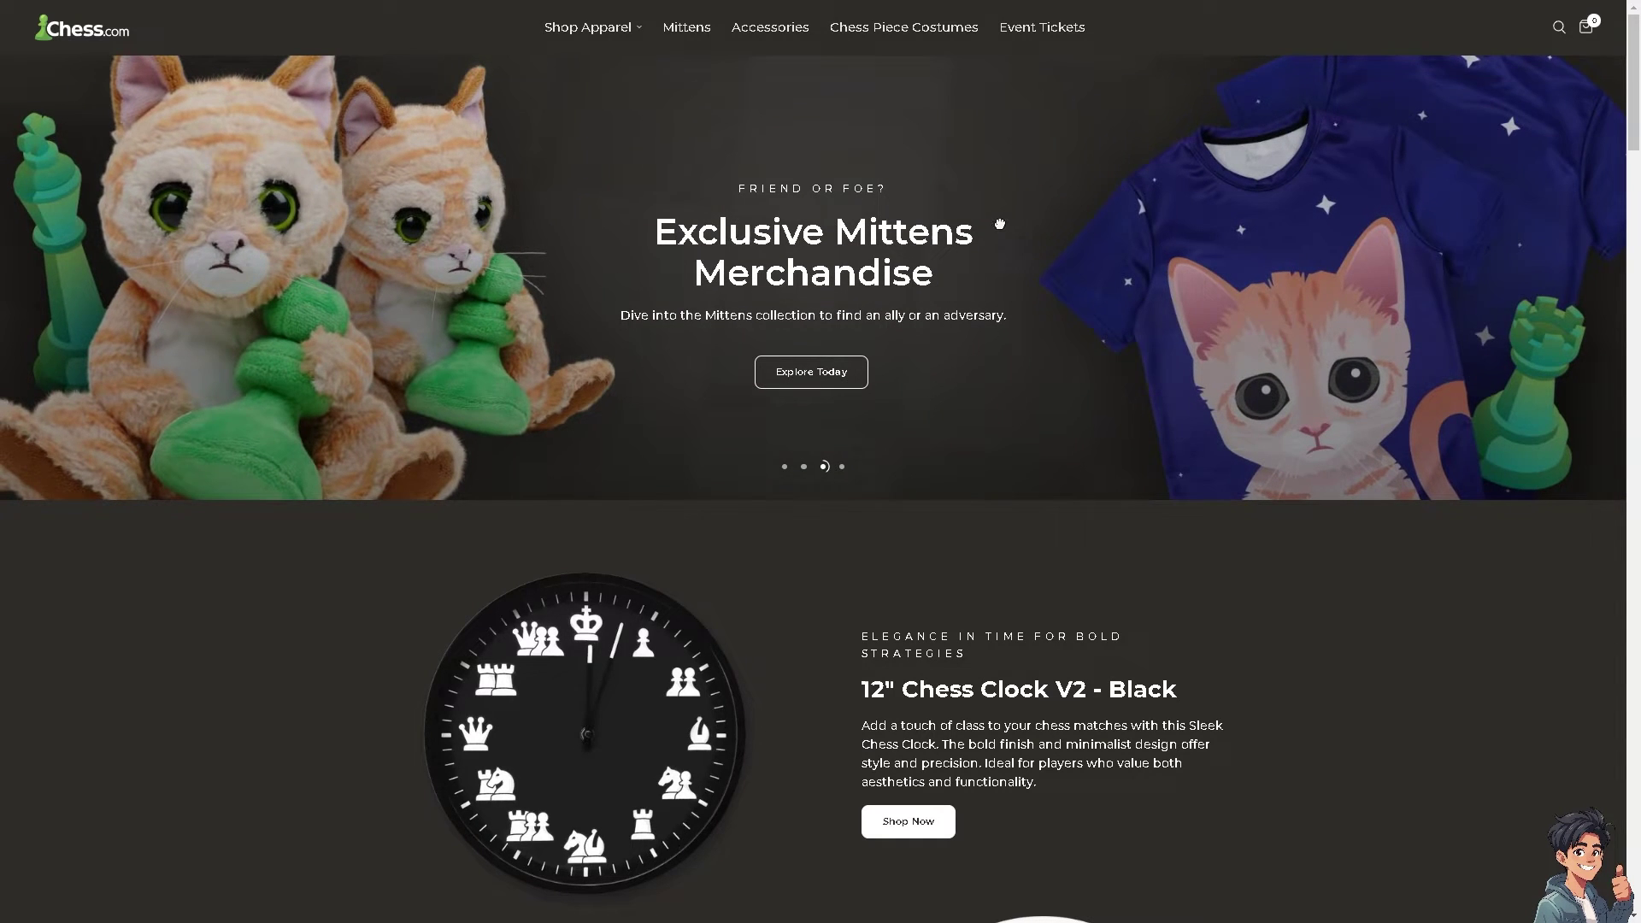
# - Swipe the promo banner past Speed Chess Championship to the Mittens promotion
pyautogui.moveTo(996, 220); pyautogui.dragTo(553, 242)
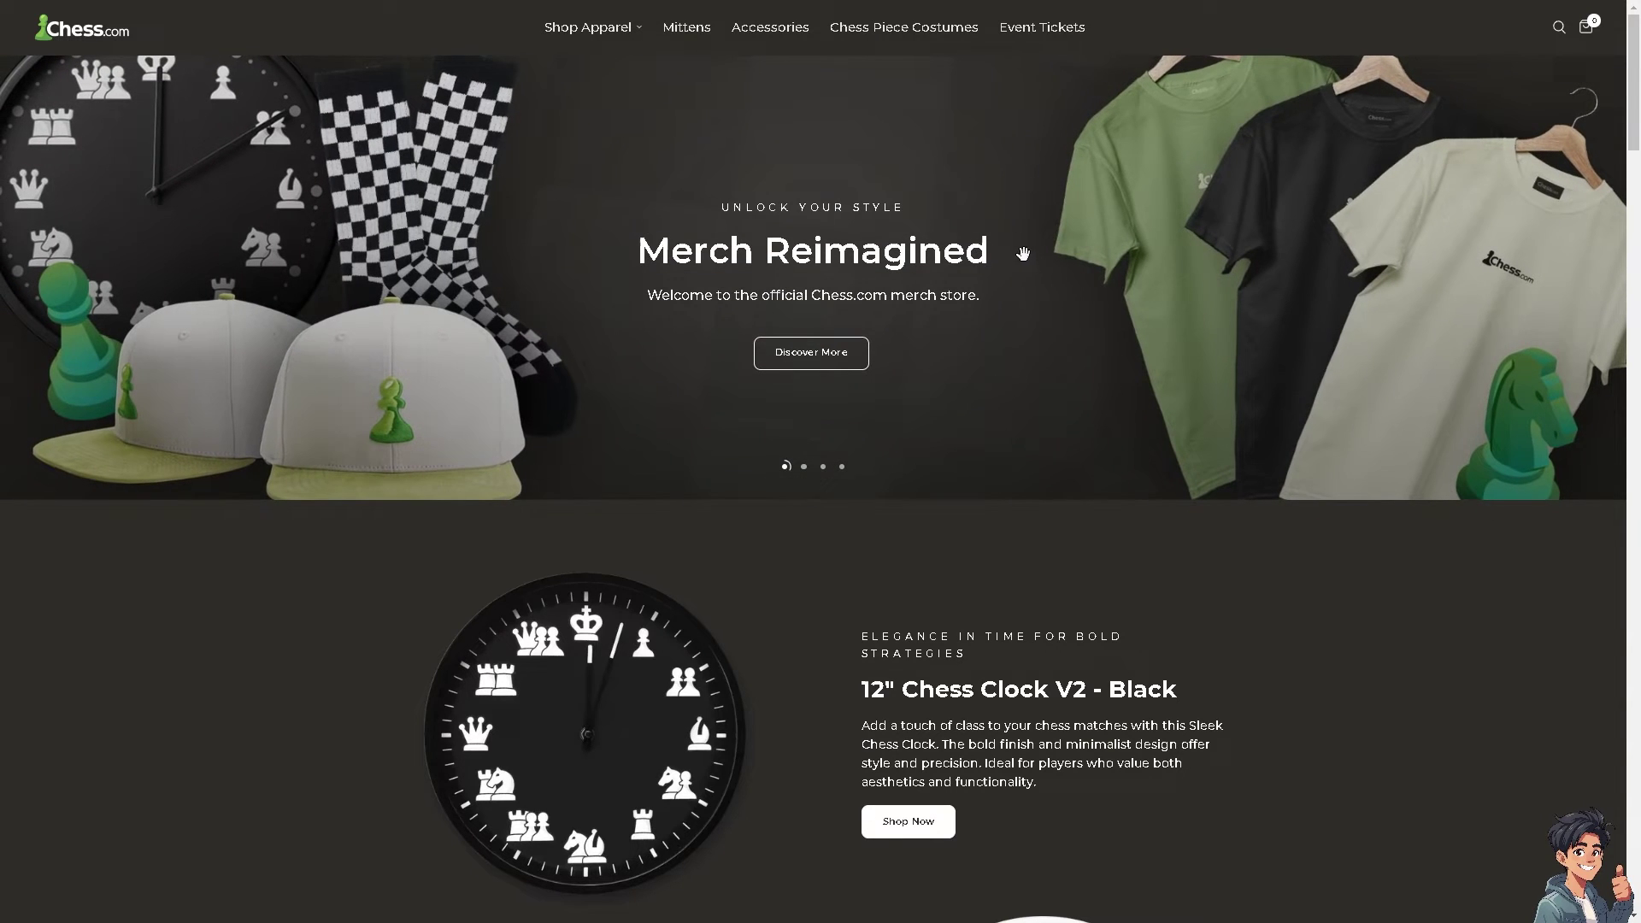
pyautogui.moveTo(1035, 237); pyautogui.dragTo(651, 255)
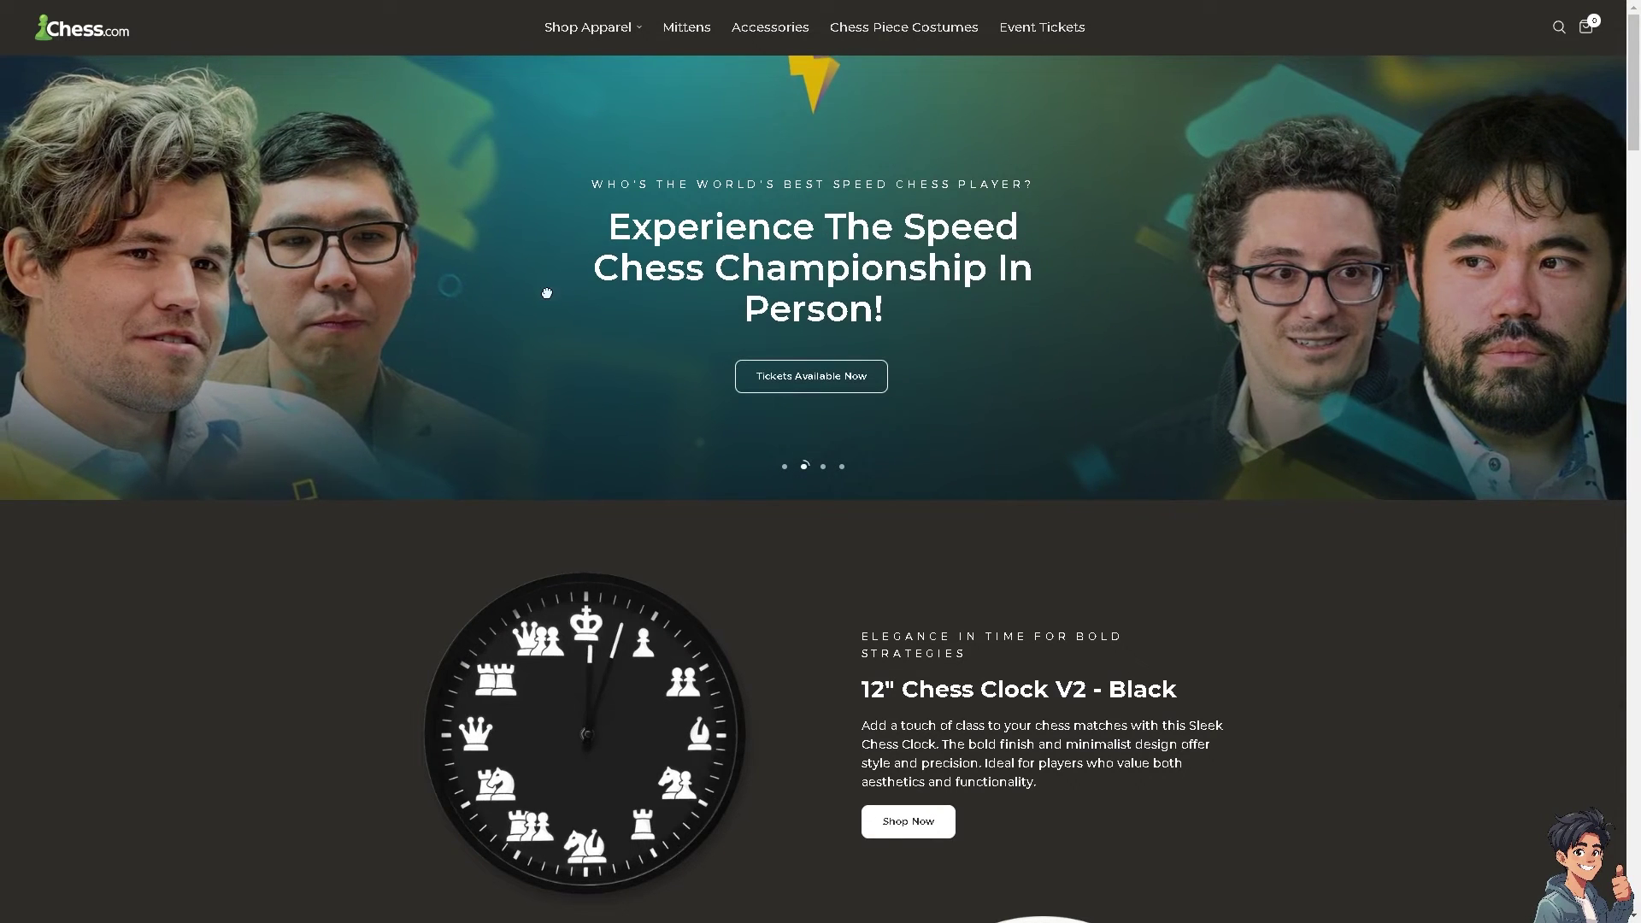
pyautogui.moveTo(807, 235); pyautogui.dragTo(415, 231)
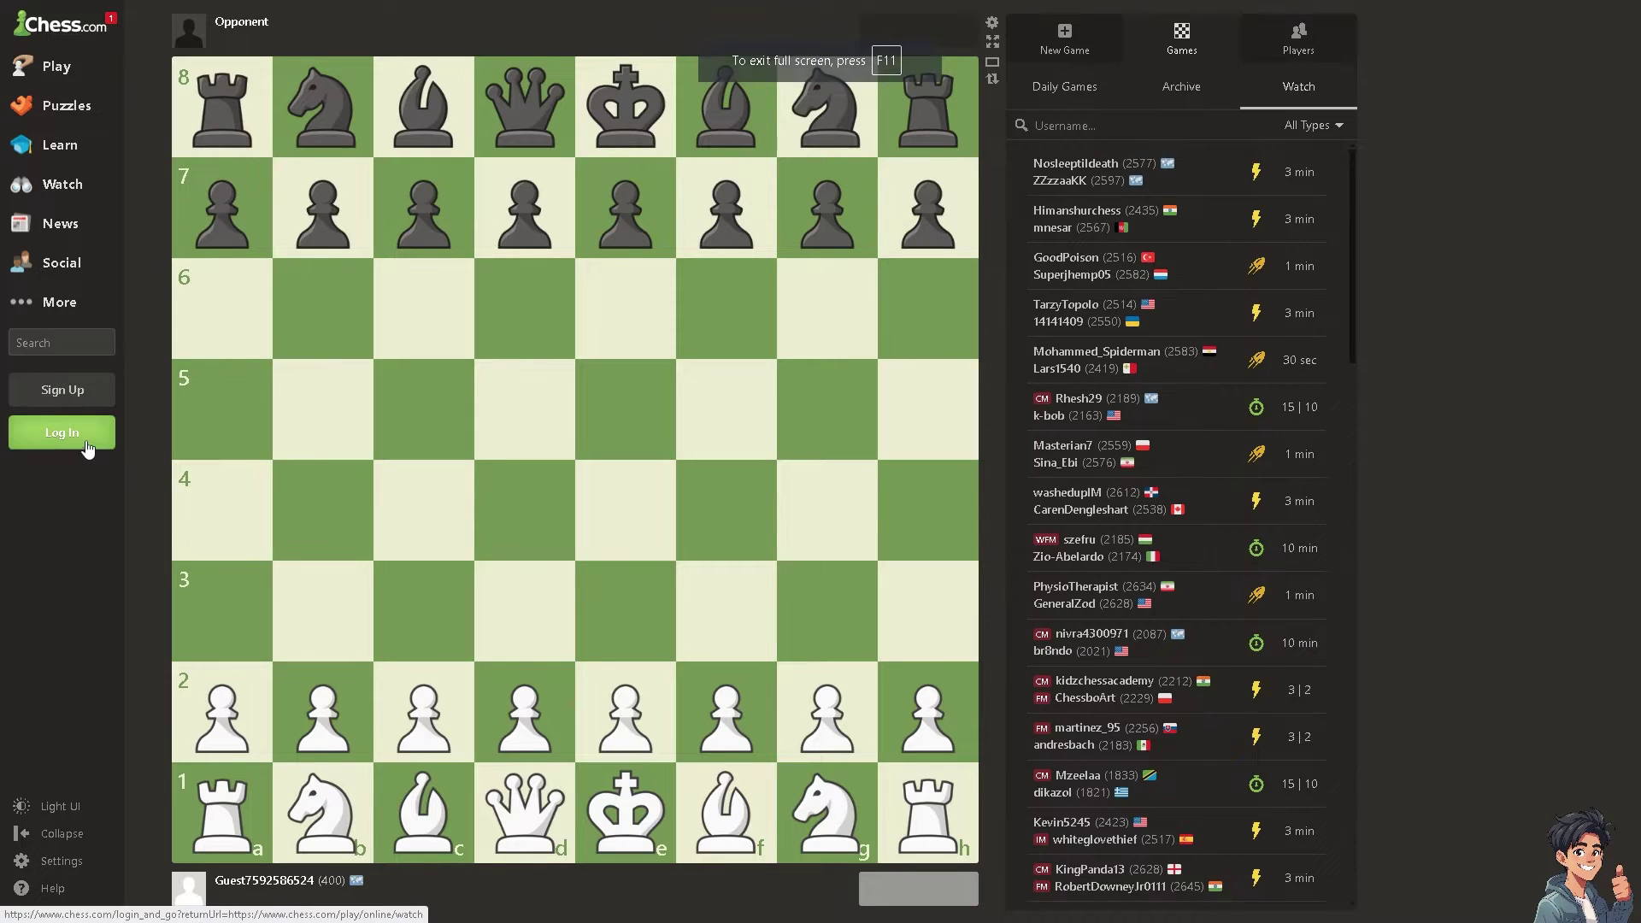
# - Open Log In, switch to the sign-up form, and opt in to update e-mails
pyautogui.click(84, 439)
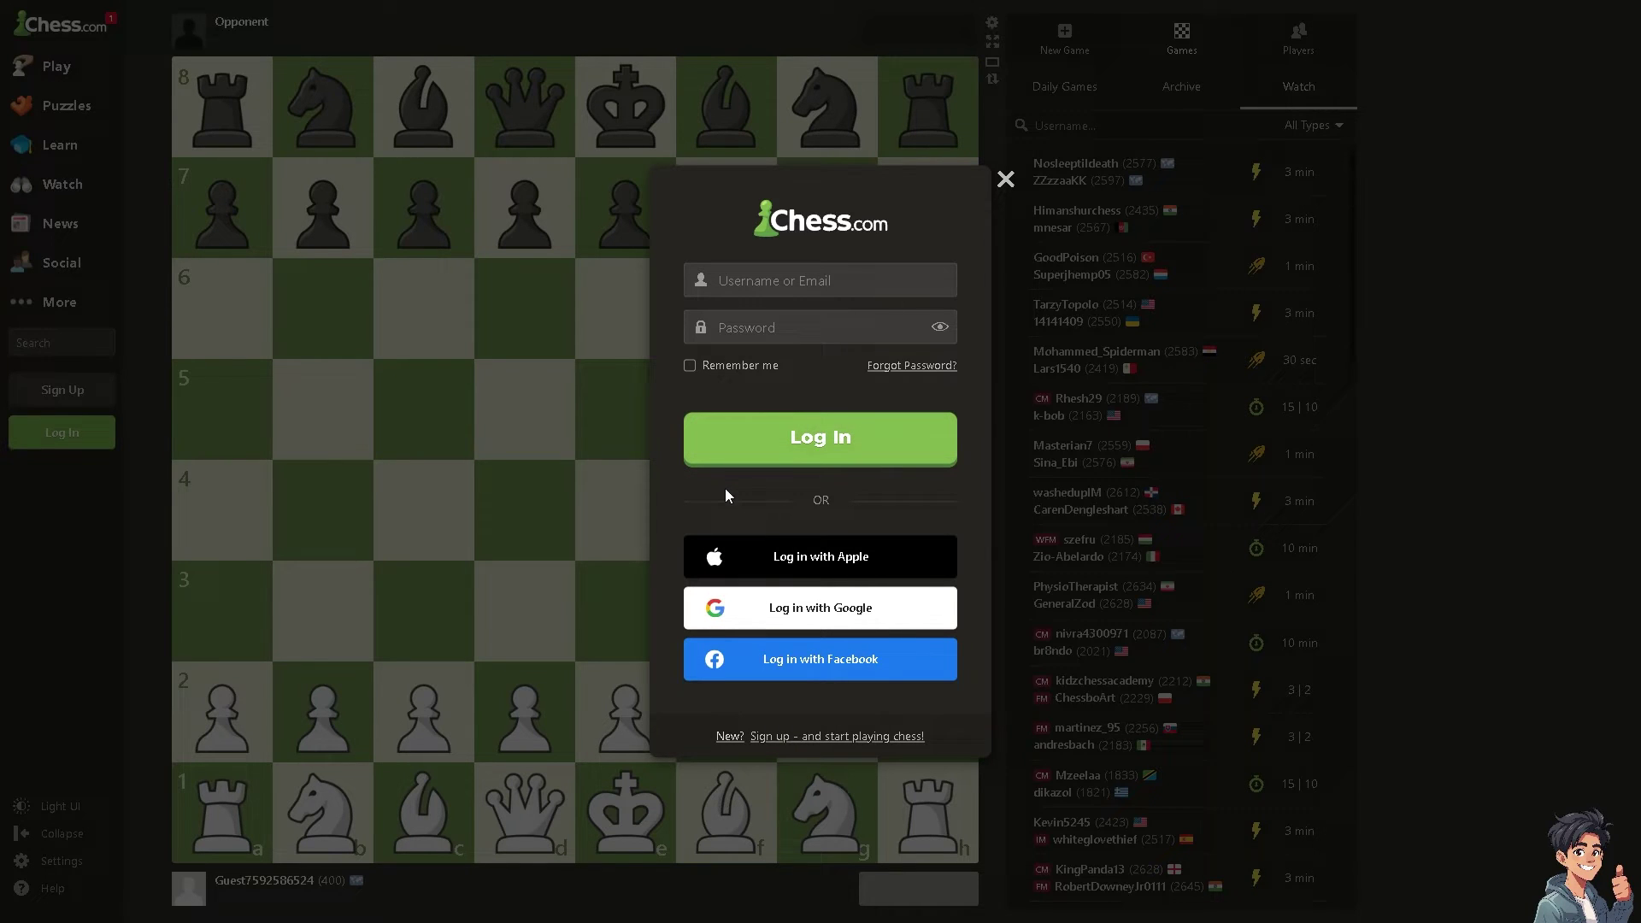
pyautogui.click(810, 739)
pyautogui.click(670, 408)
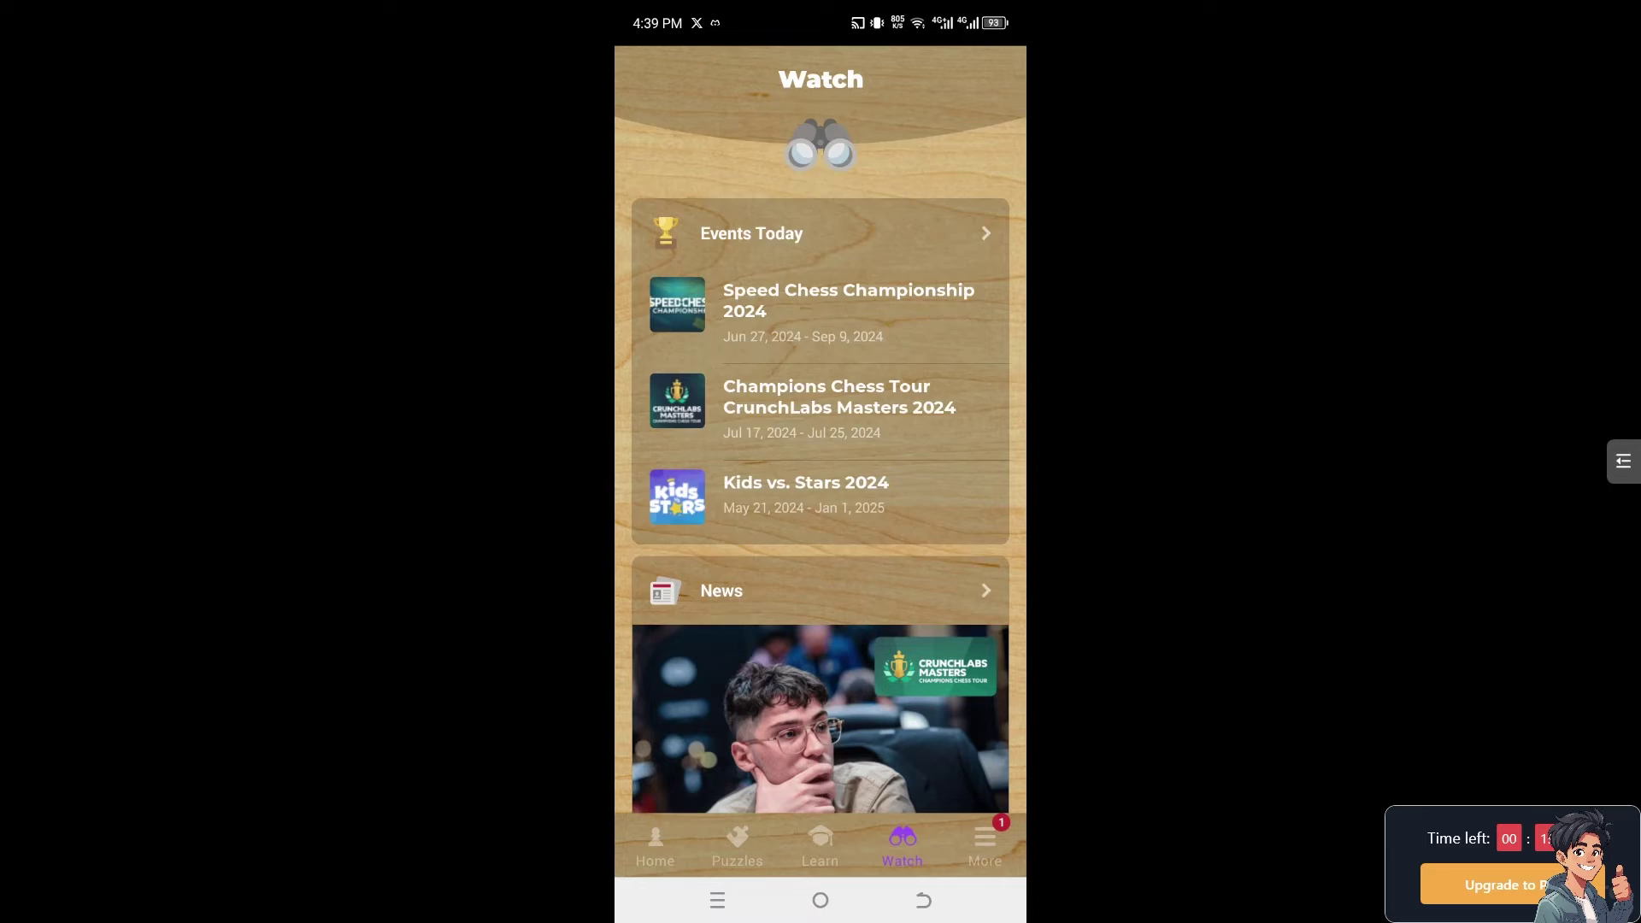
# - Scroll the Watch feed, visit Puzzles and Learn, then return to Home
pyautogui.scroll(-5, 820, 462)
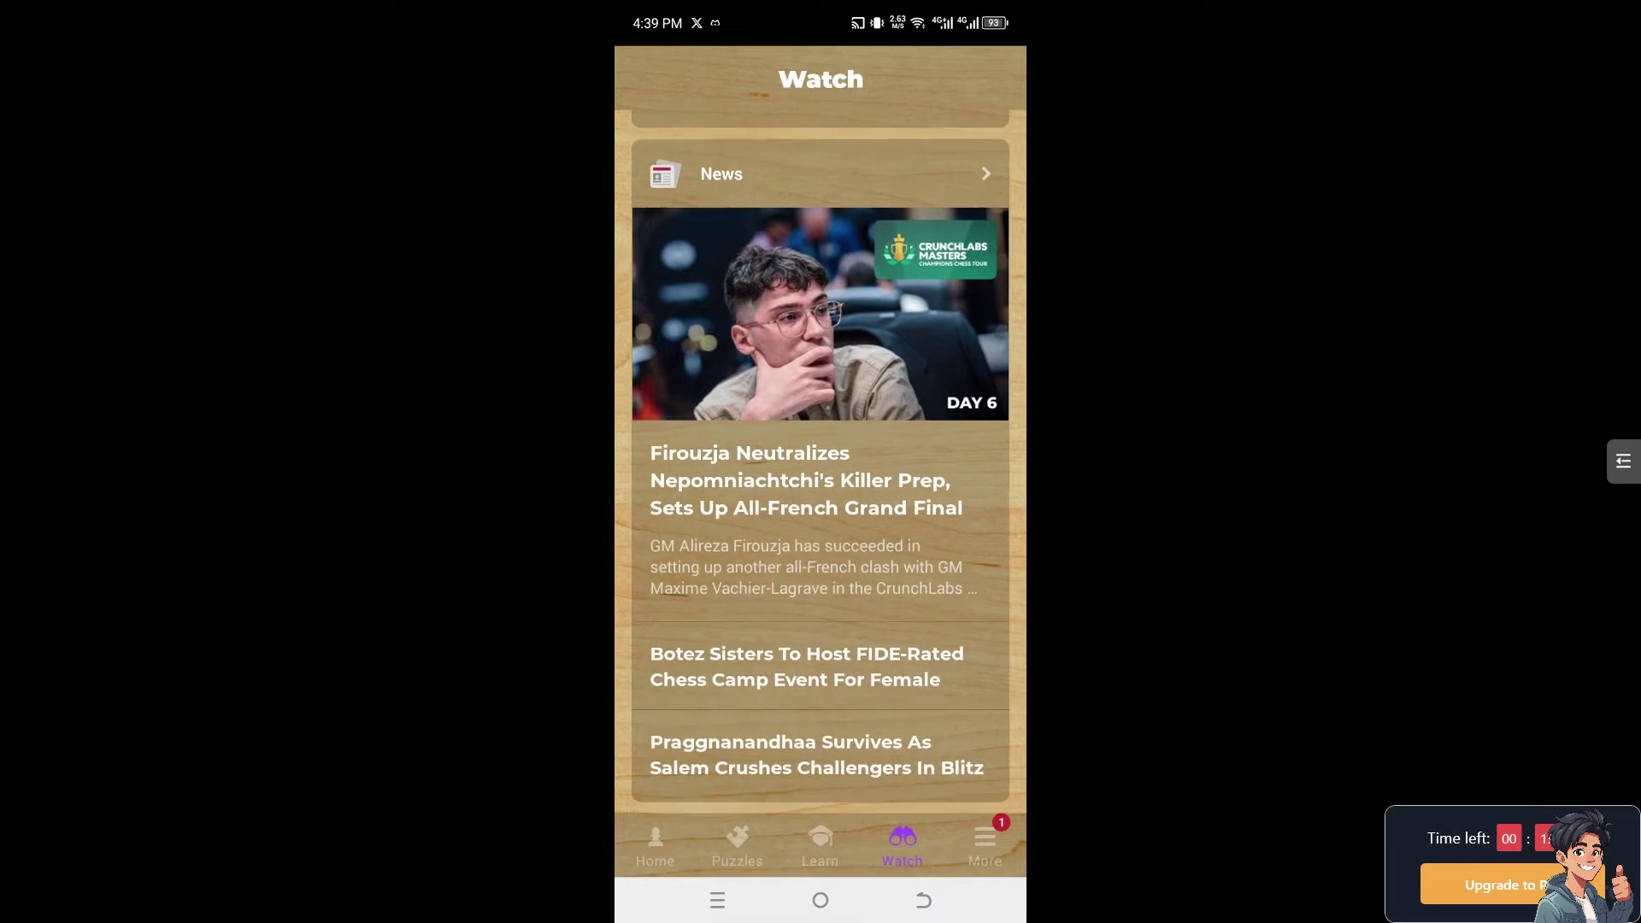
pyautogui.scroll(-3, 821, 461)
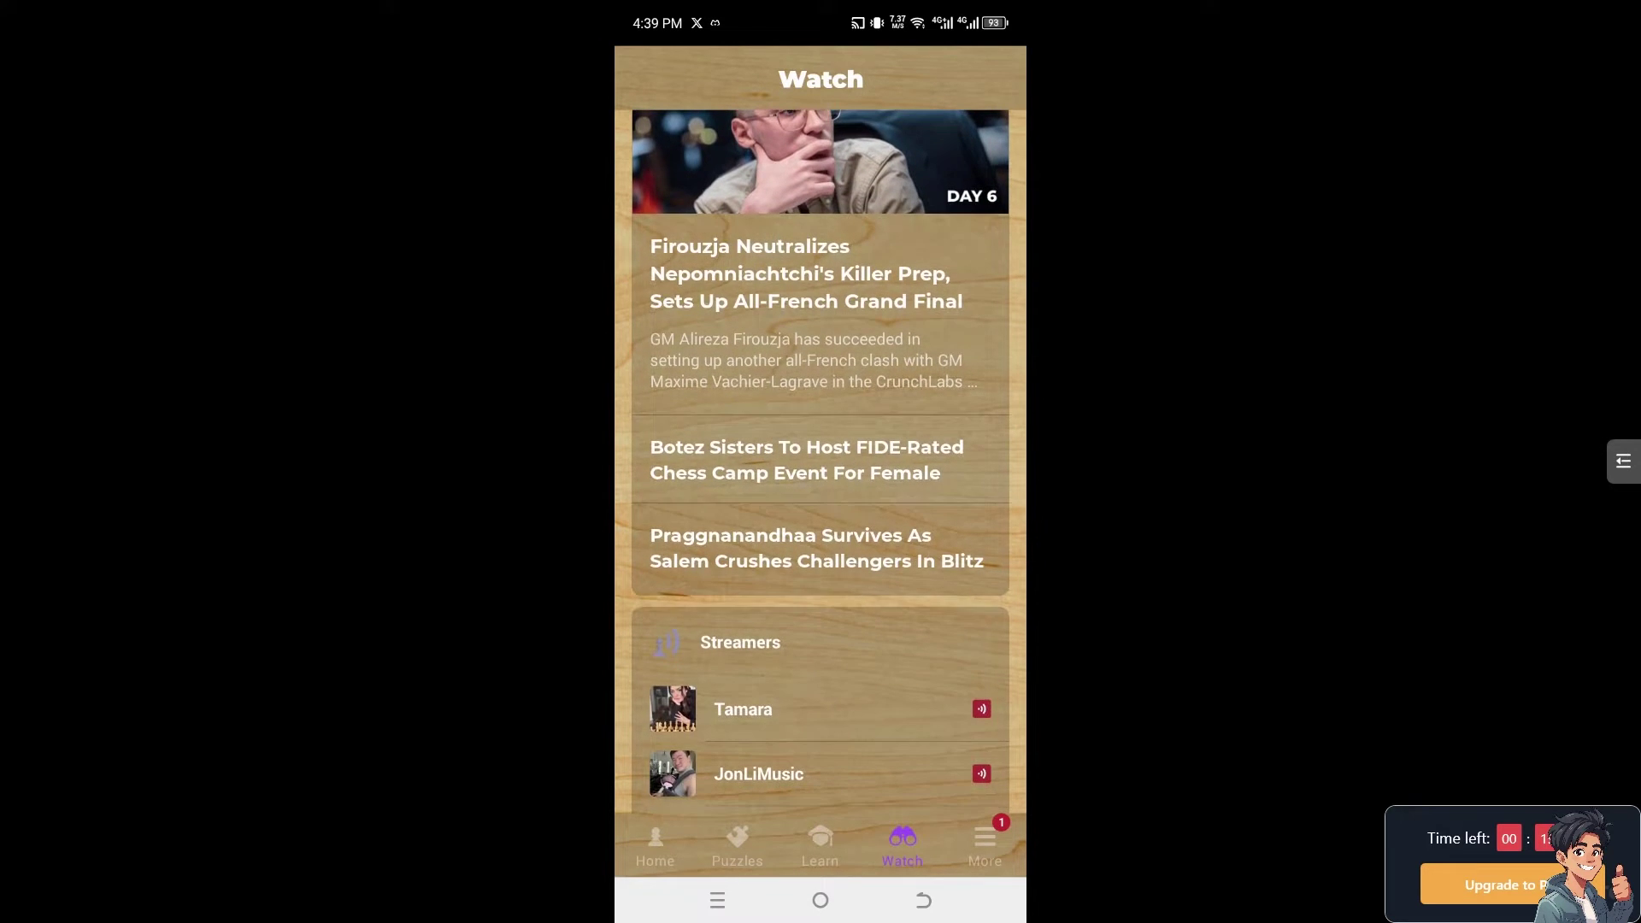
pyautogui.scroll(-2, 821, 461)
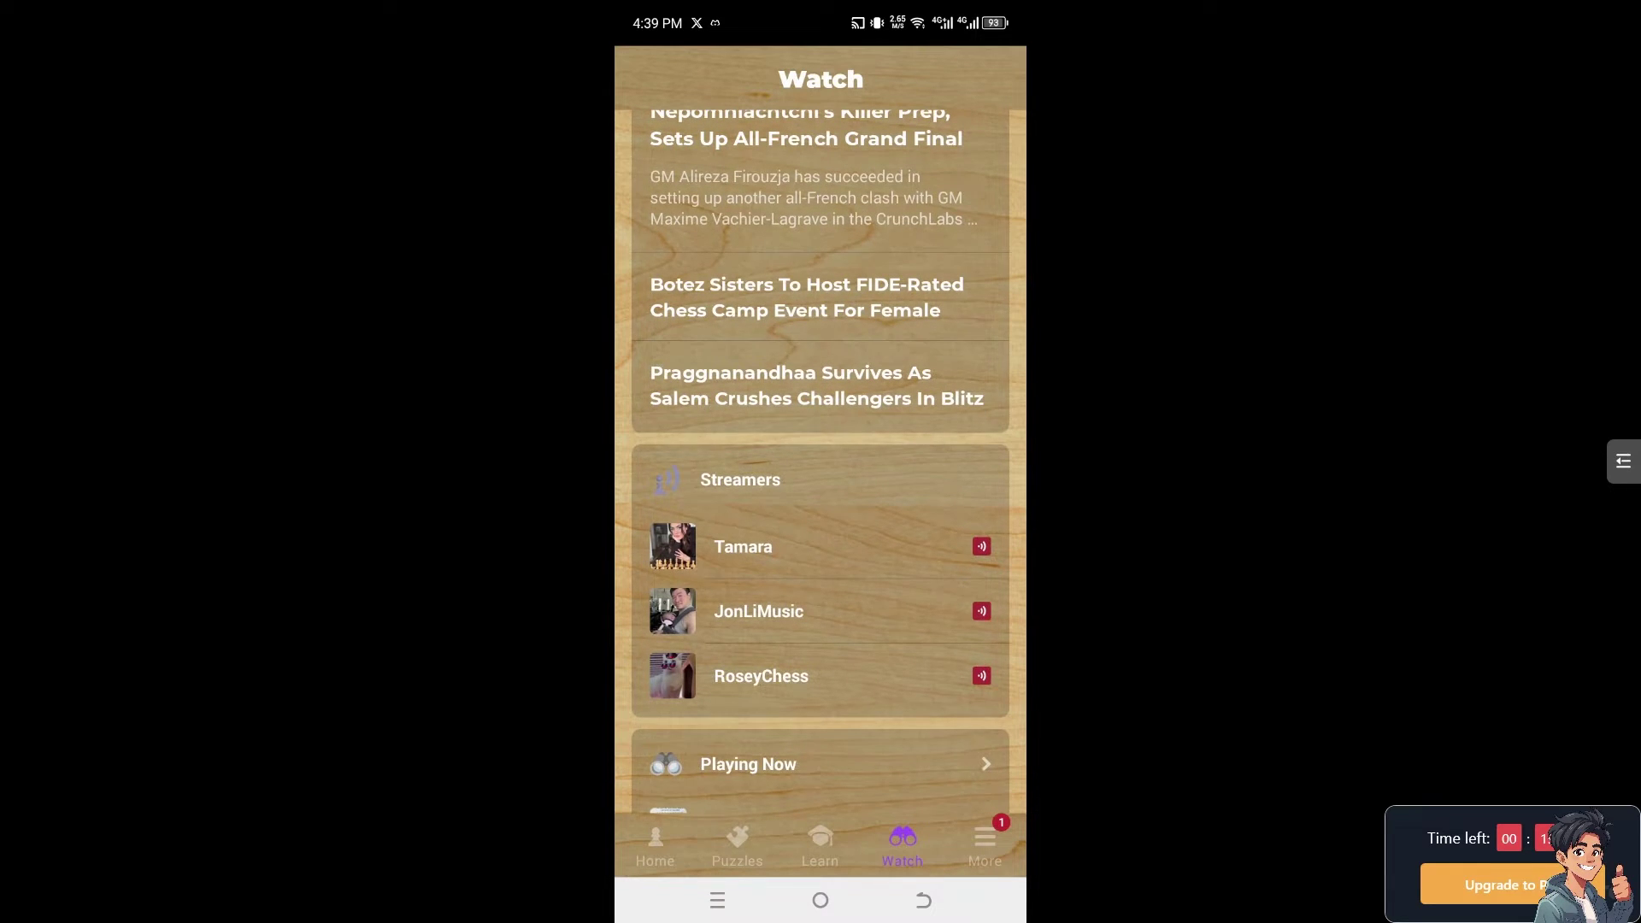
pyautogui.click(737, 846)
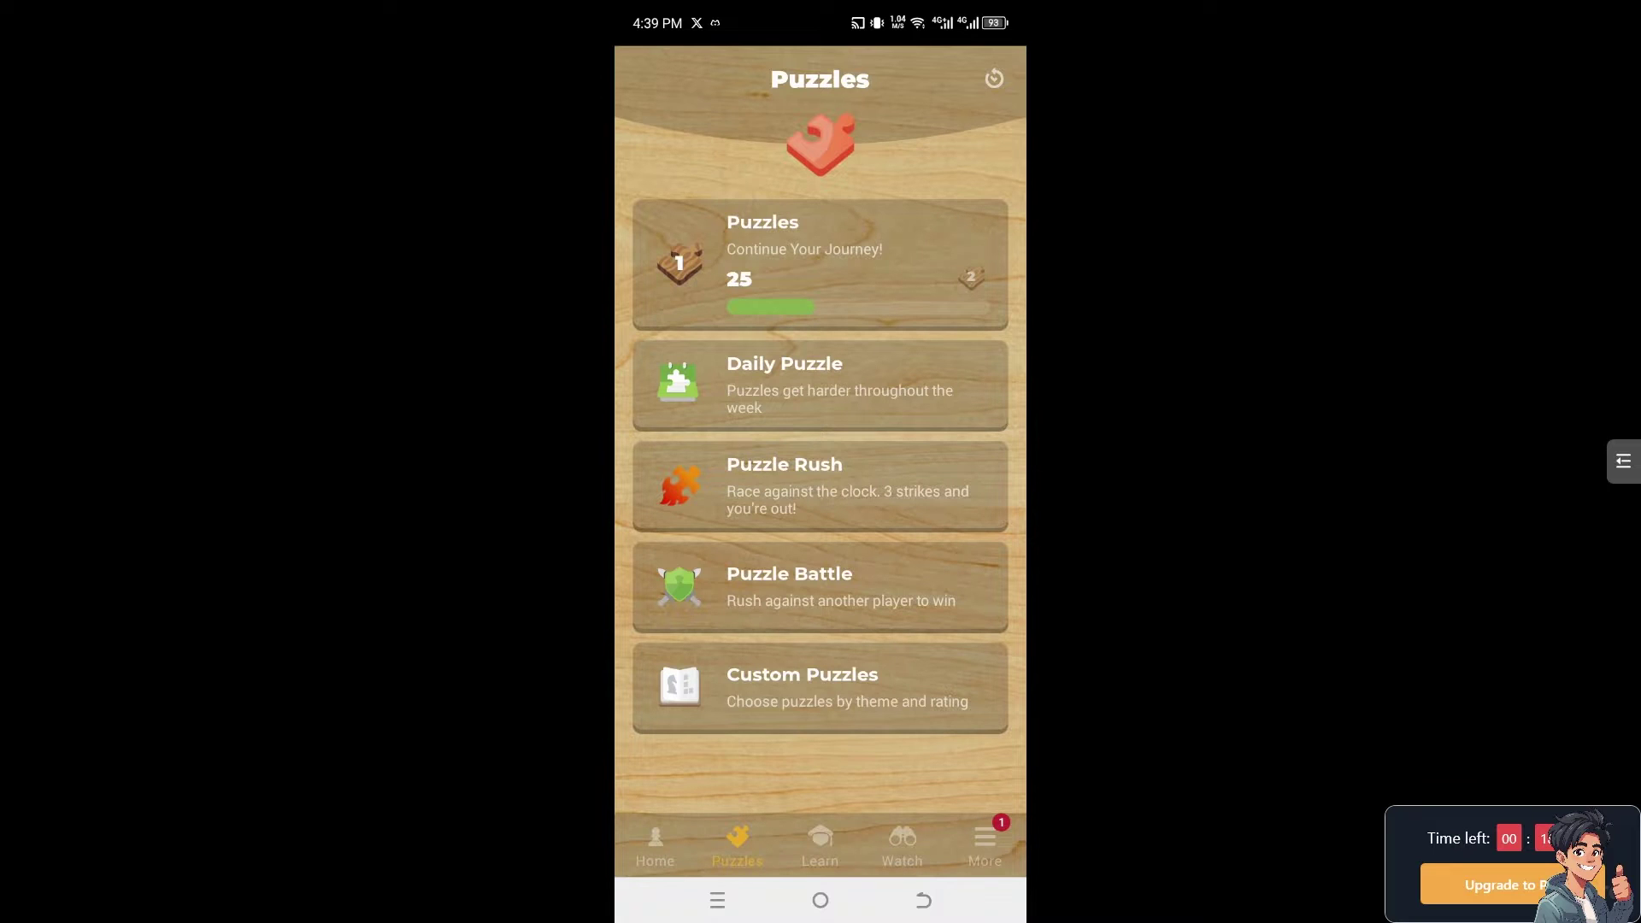
pyautogui.click(820, 846)
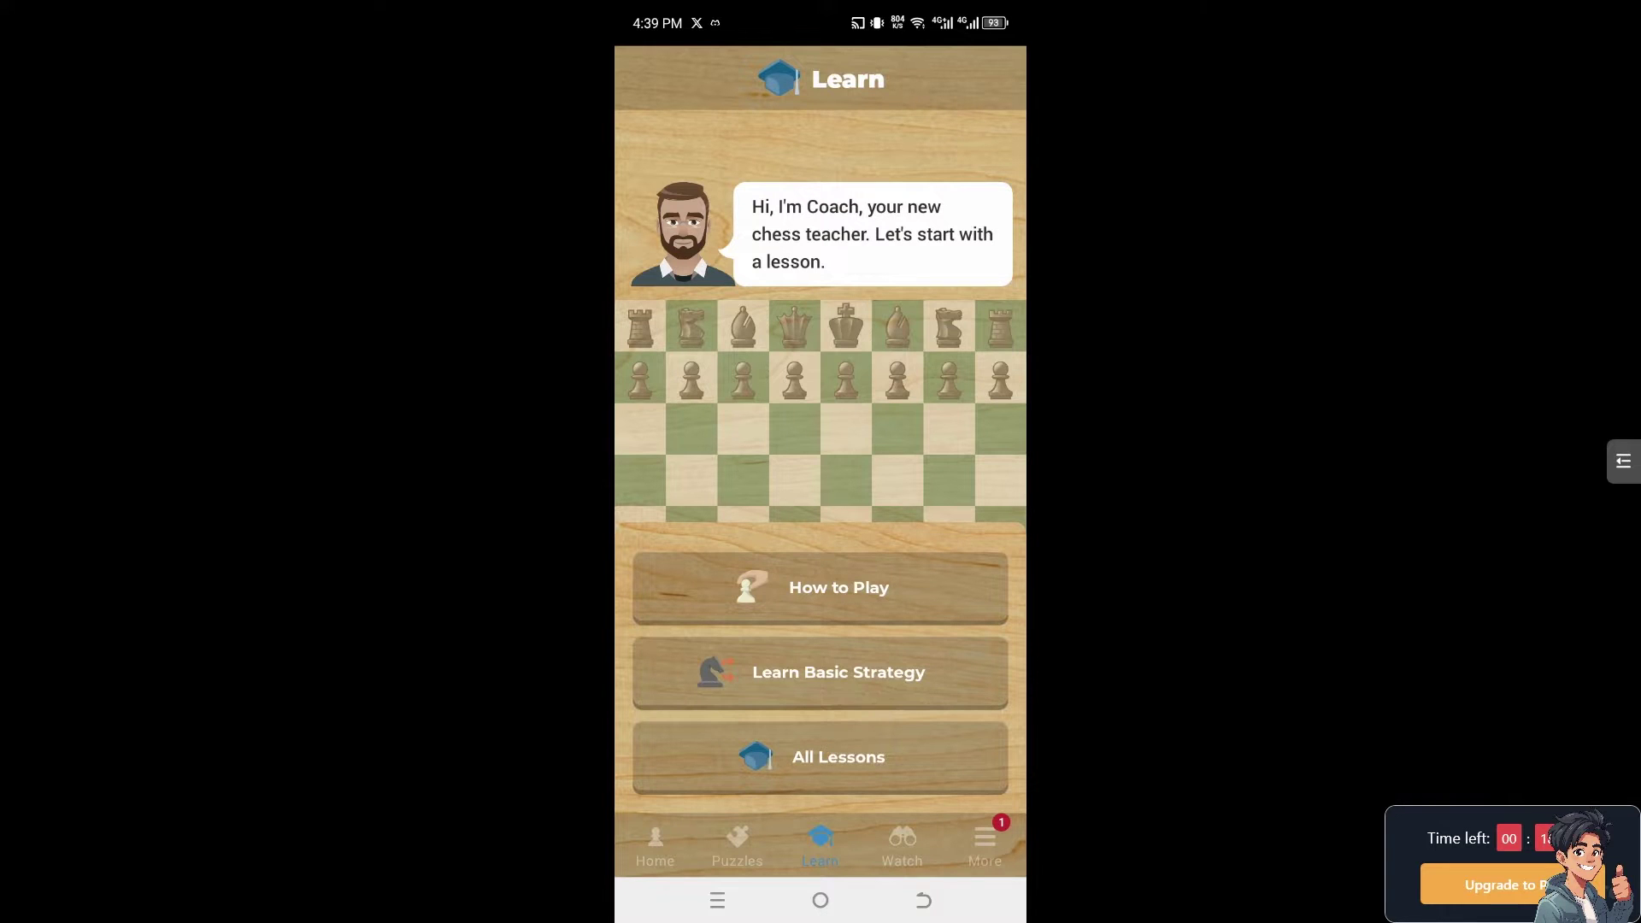
pyautogui.click(655, 846)
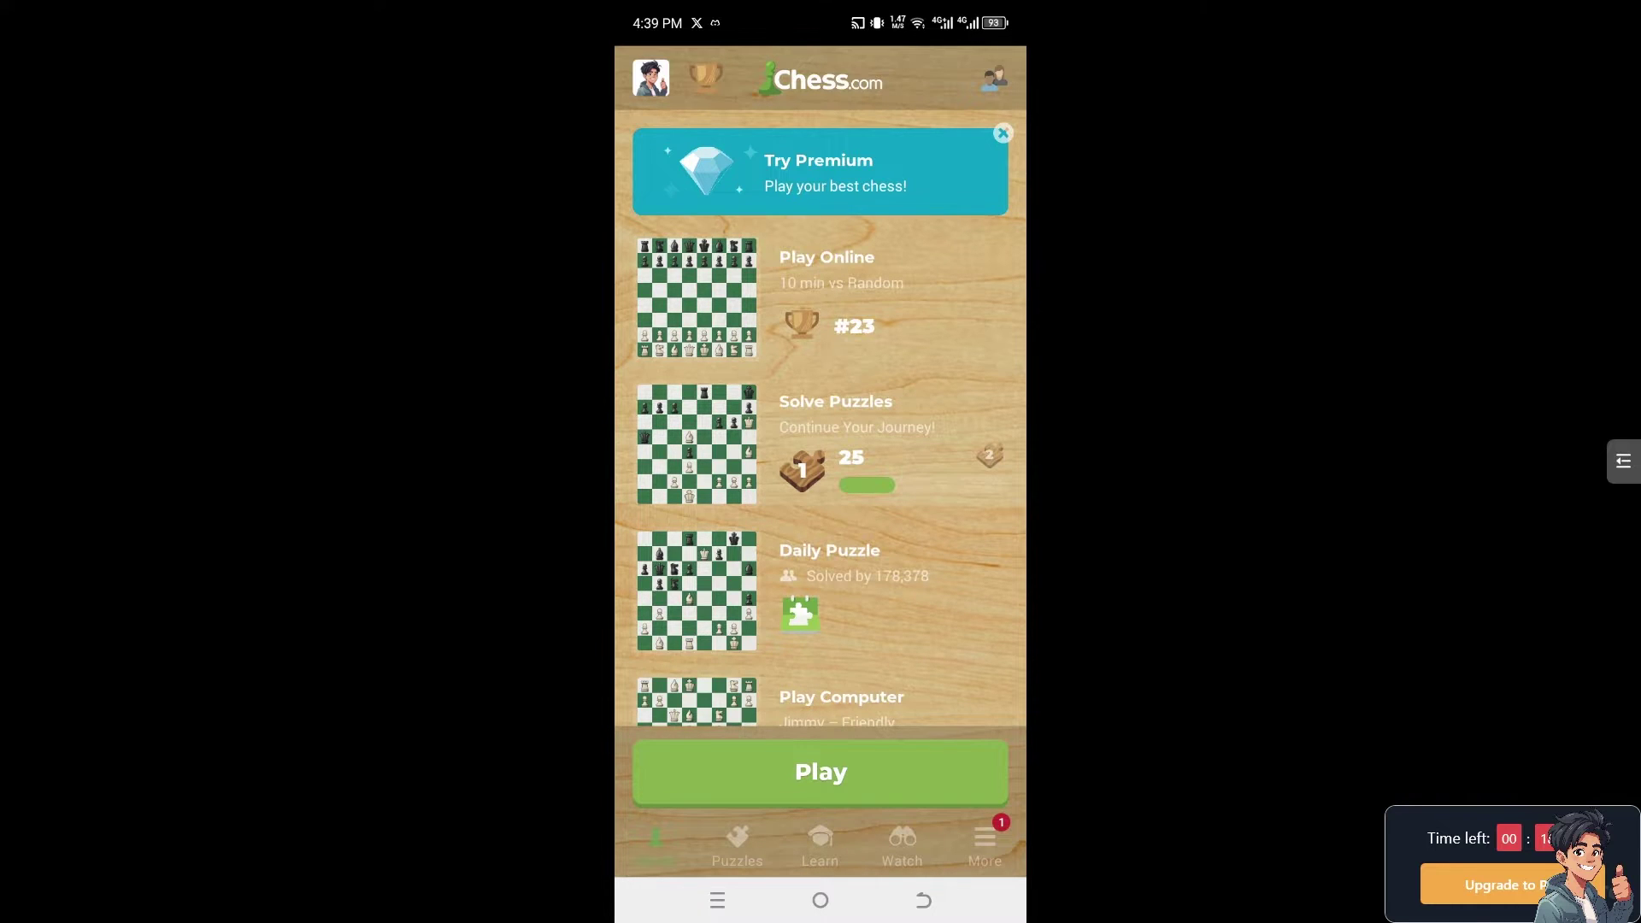
# - Open the More menu and scroll through its list of sections
pyautogui.click(985, 846)
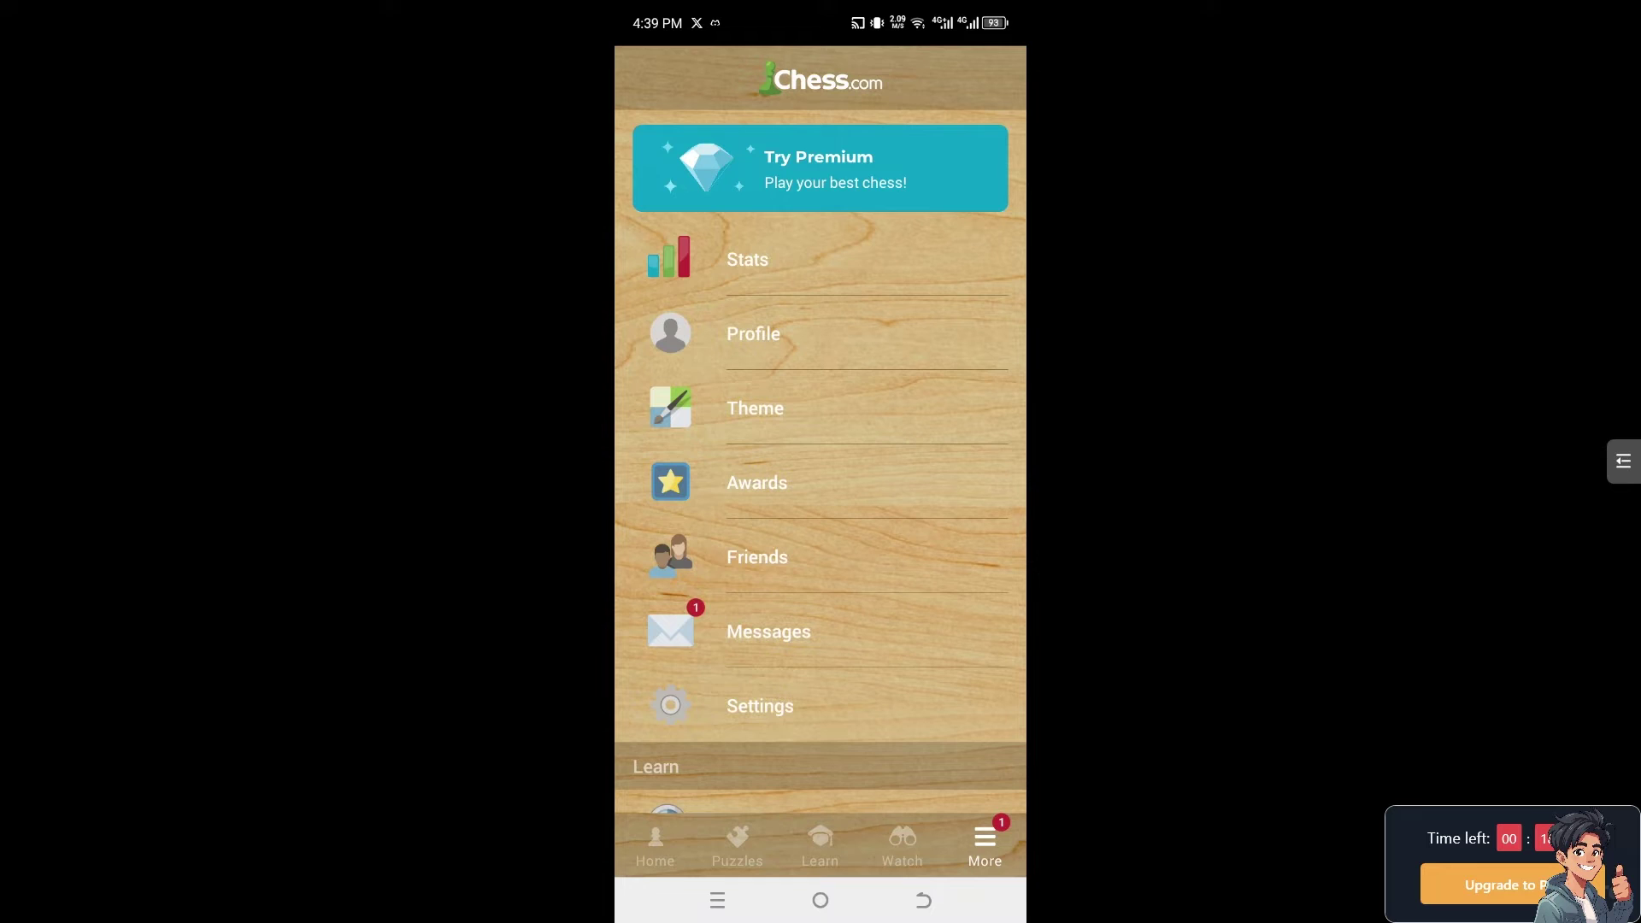
pyautogui.scroll(-3, 821, 461)
pyautogui.scroll(-5, 821, 462)
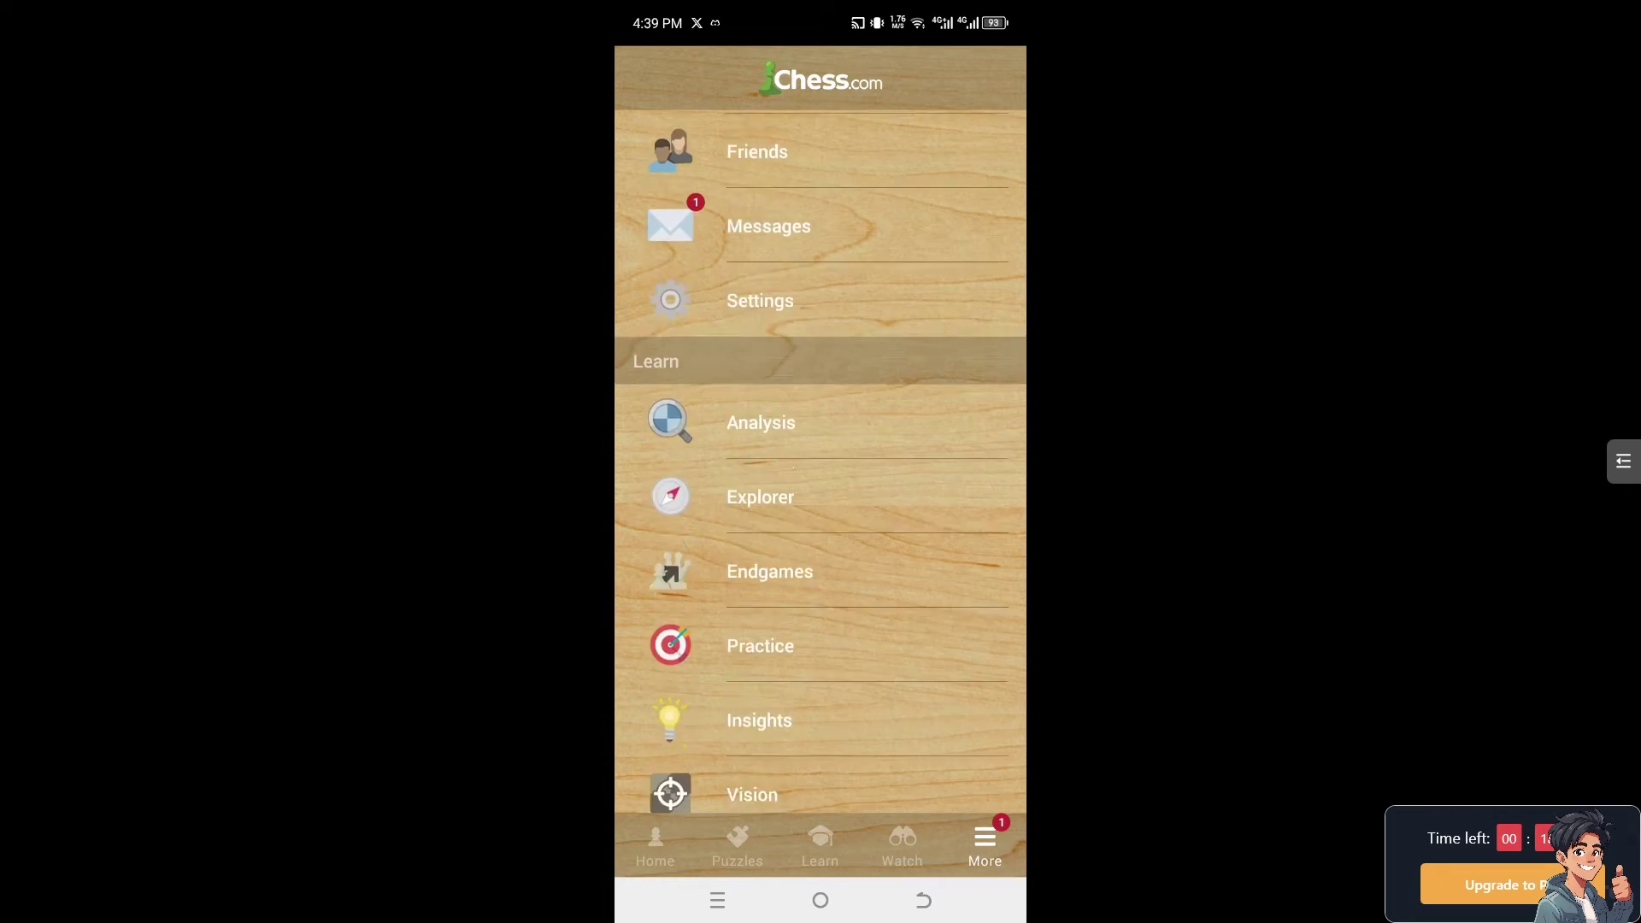
pyautogui.scroll(-4, 820, 462)
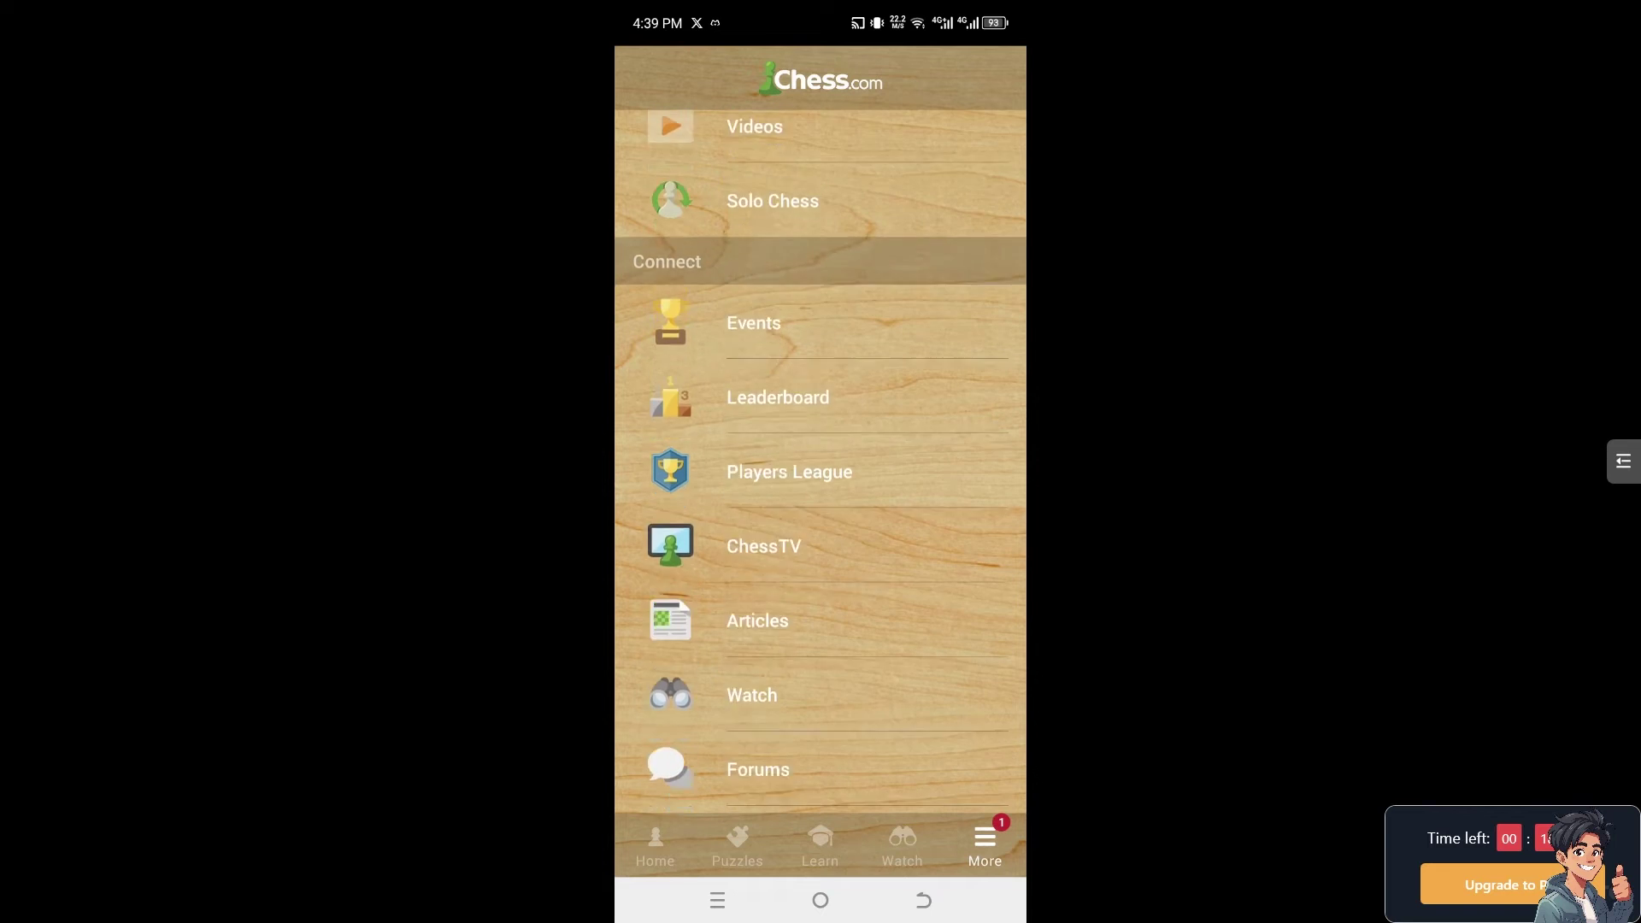
pyautogui.scroll(-5, 821, 462)
pyautogui.scroll(15, 820, 461)
pyautogui.scroll(-10, 821, 462)
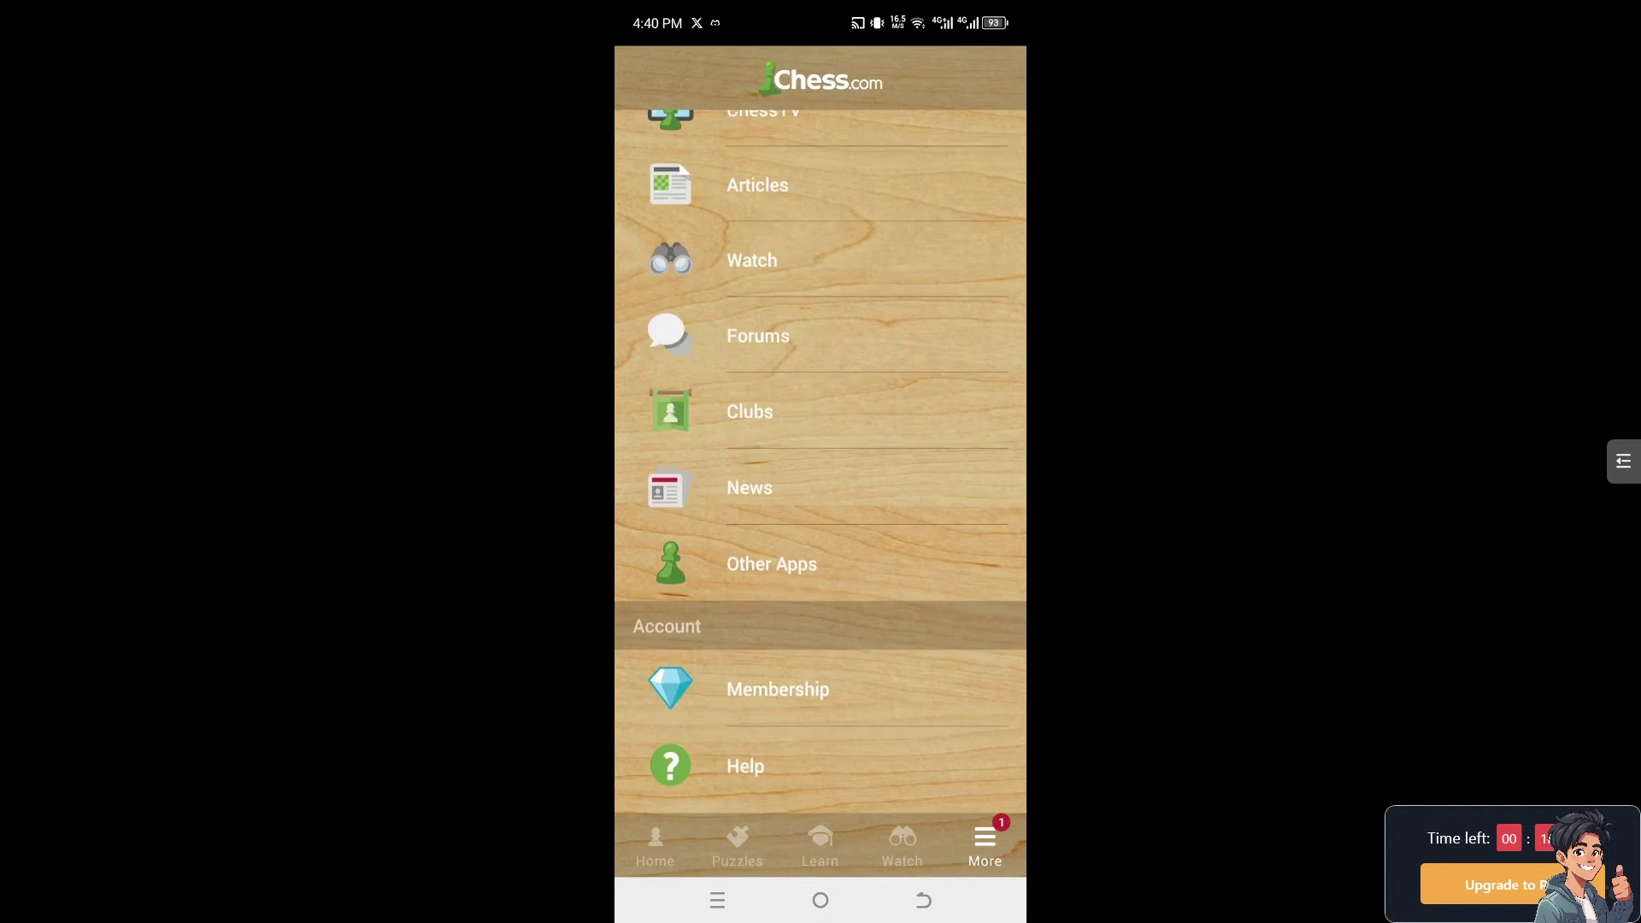
pyautogui.scroll(10, 820, 461)
# - Look through Settings, then go back and scroll the More list again
pyautogui.click(759, 704)
pyautogui.scroll(-3, 821, 462)
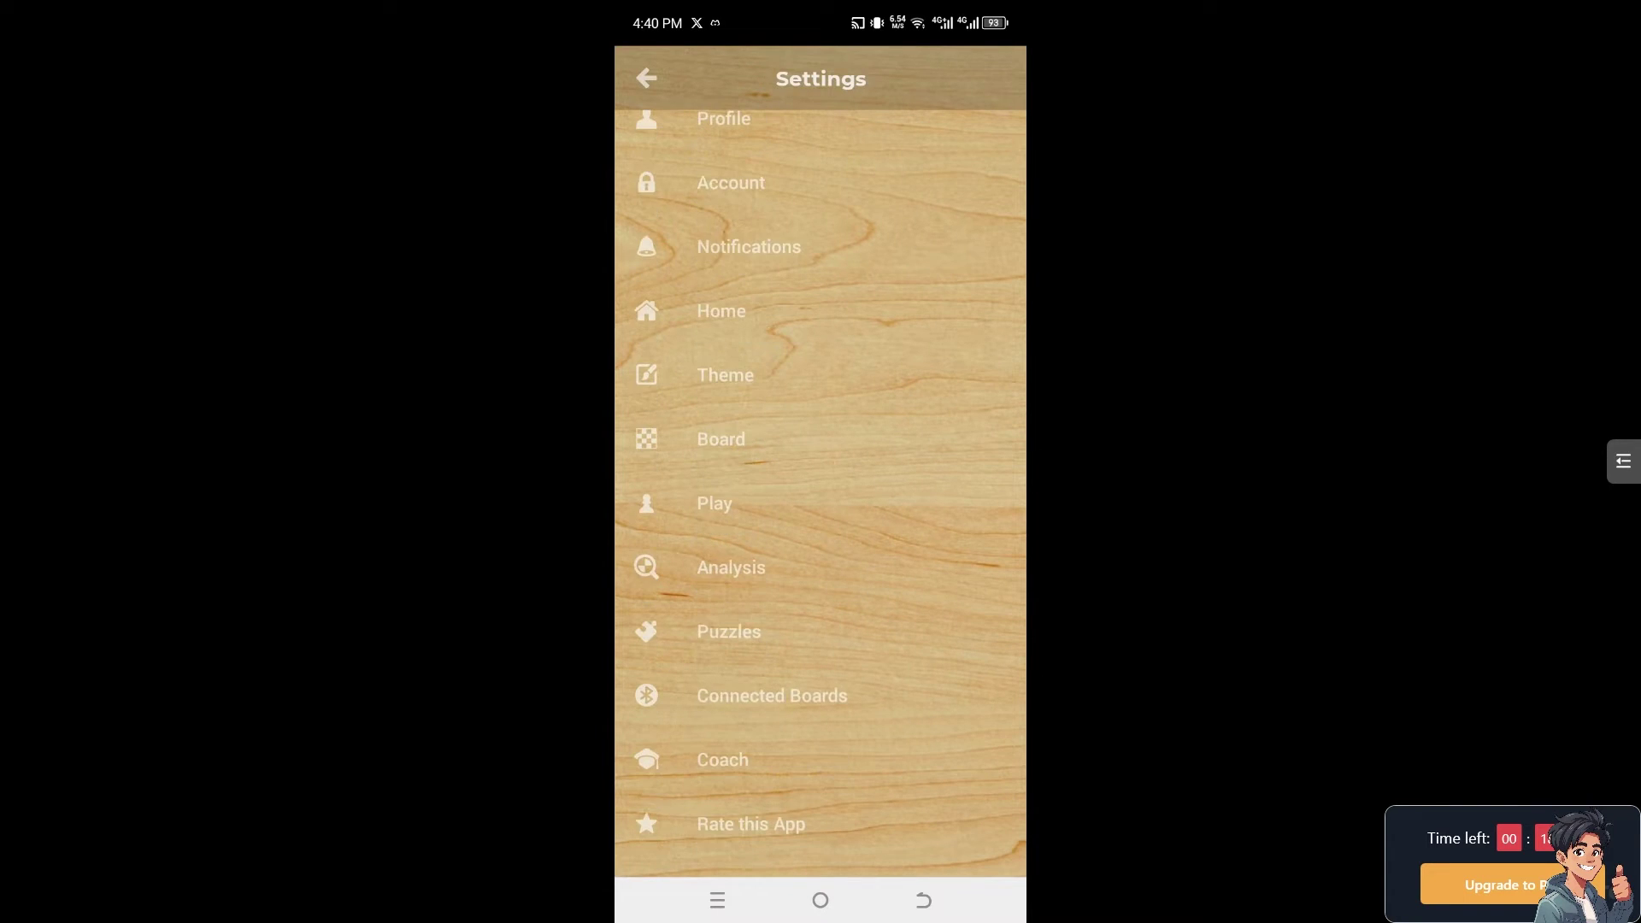
pyautogui.scroll(5, 821, 461)
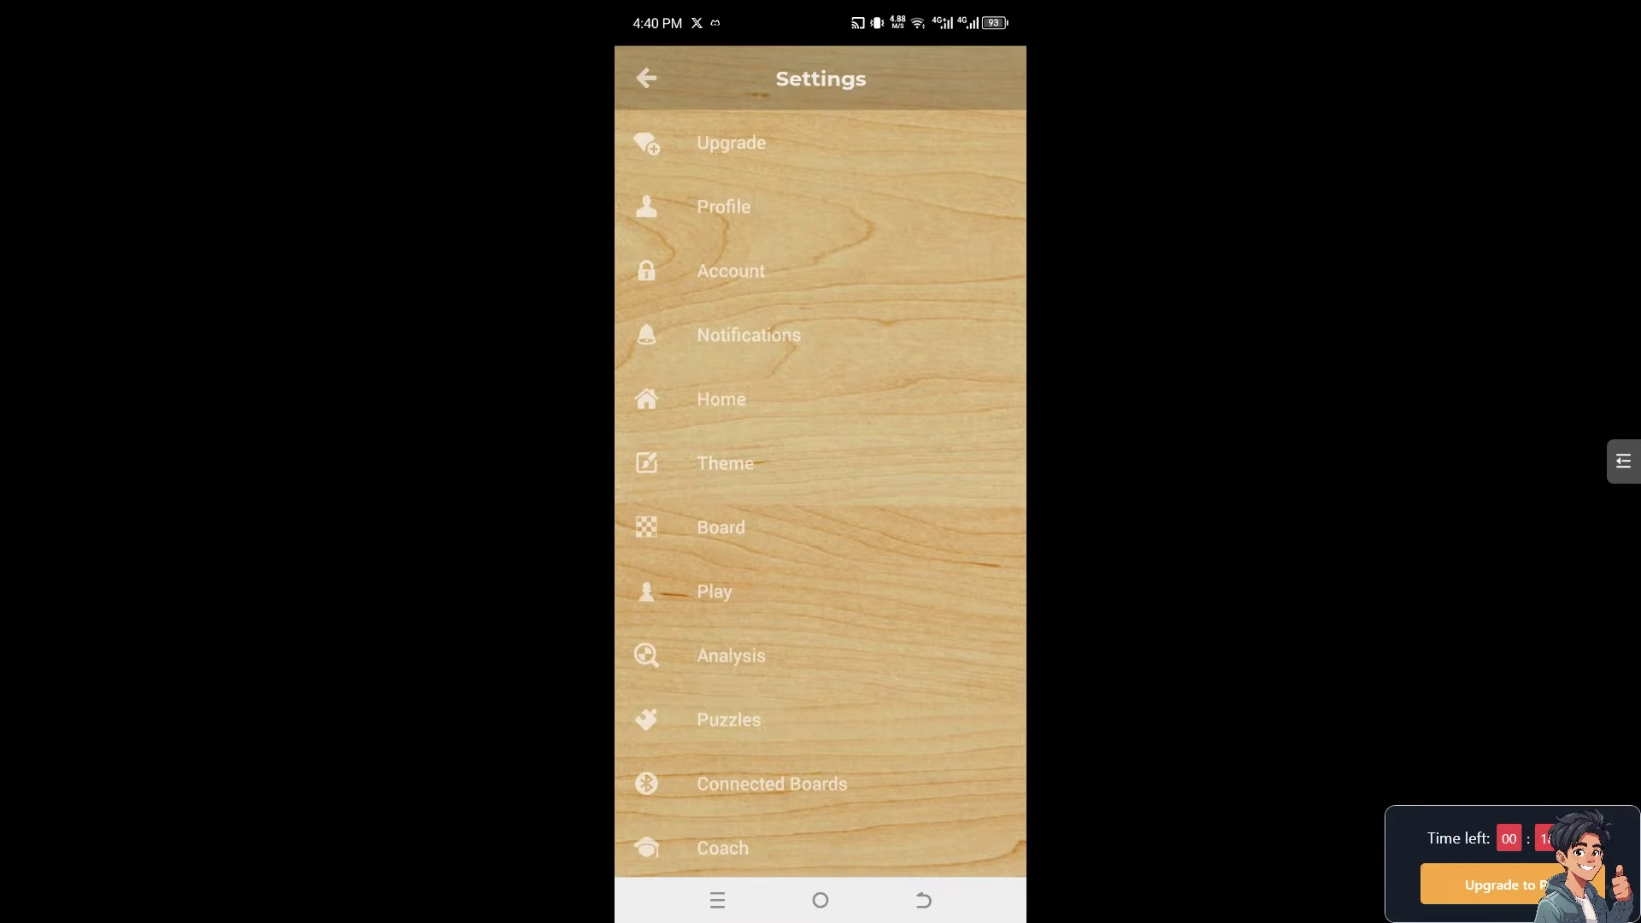
pyautogui.click(646, 78)
pyautogui.scroll(-3, 820, 462)
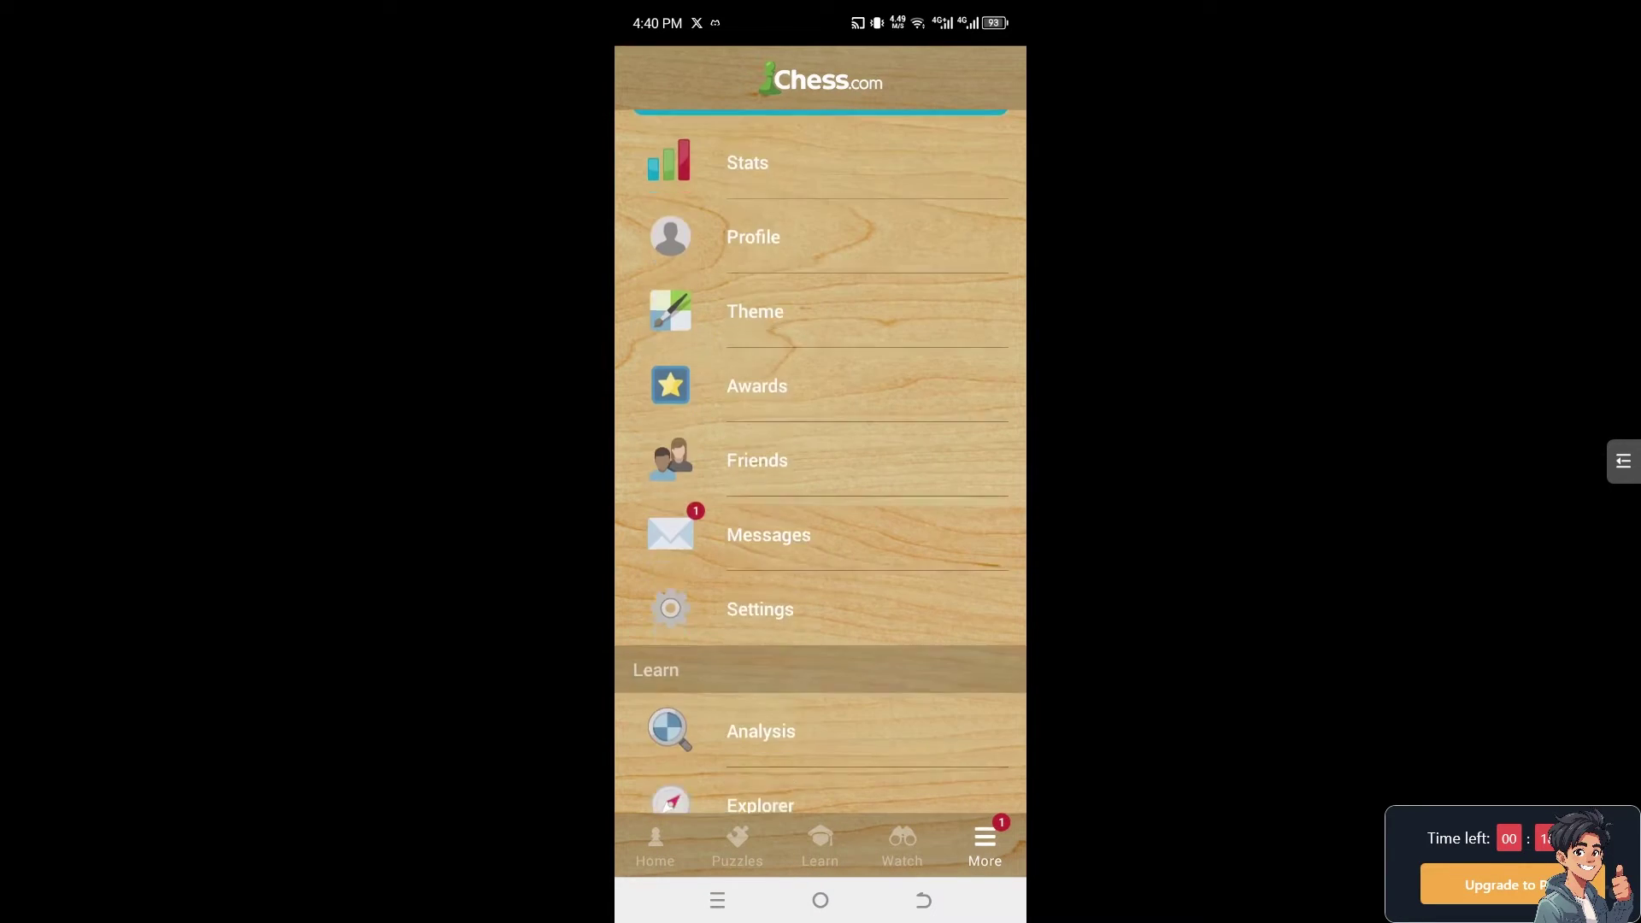
pyautogui.scroll(-5, 821, 461)
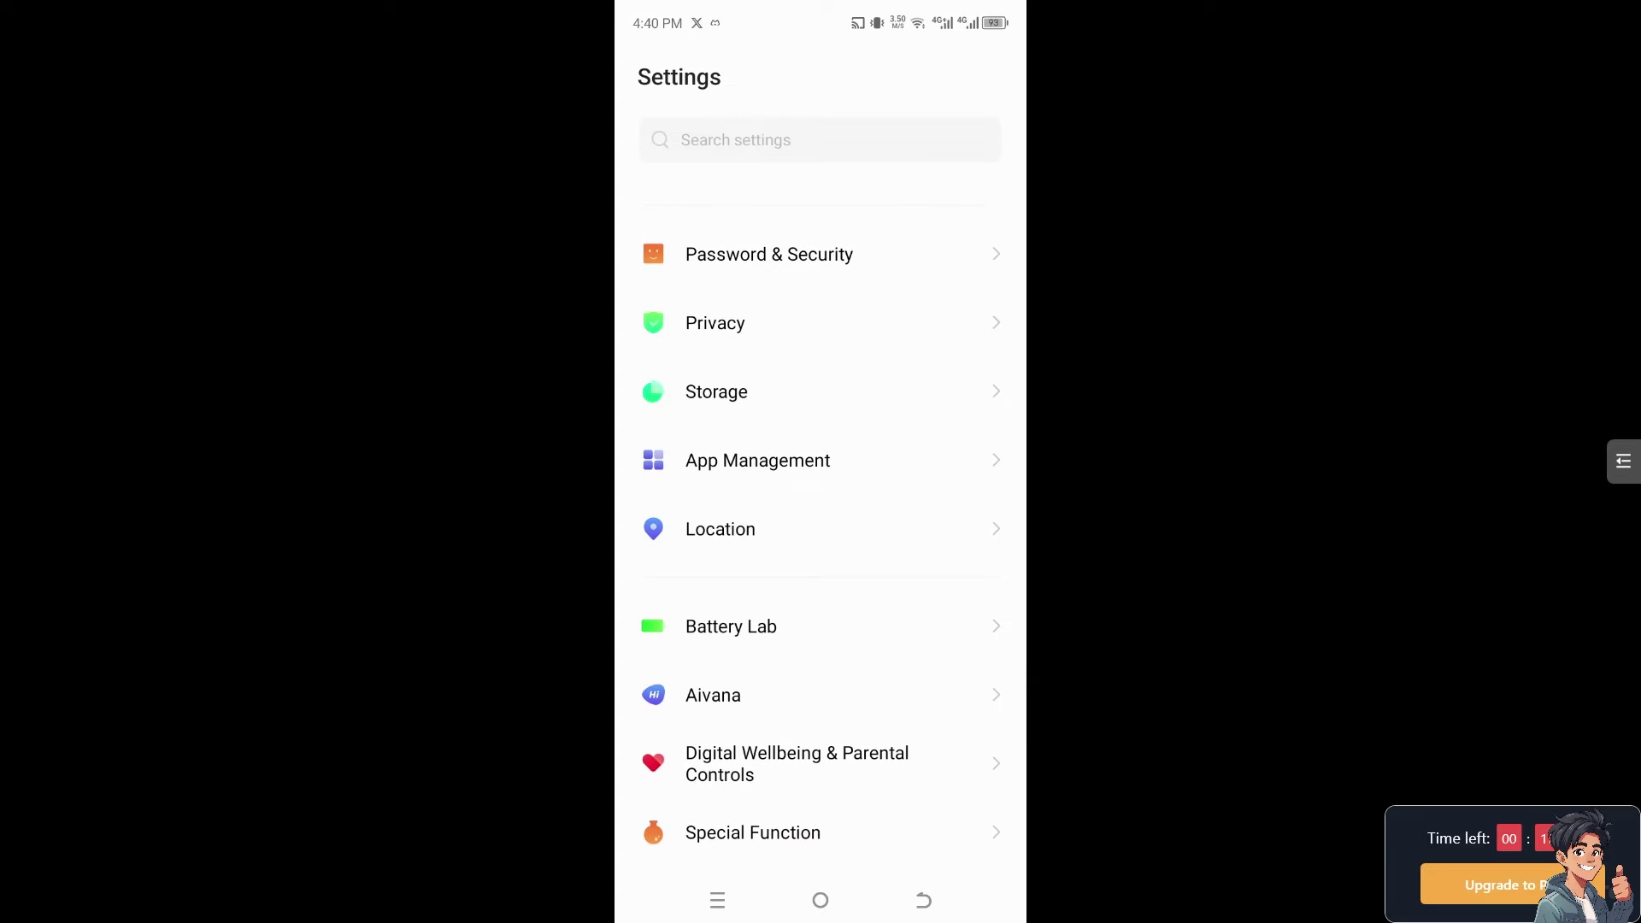
# - Search the App list for 'che' and view the Chess app's Storage & cache
pyautogui.click(757, 460)
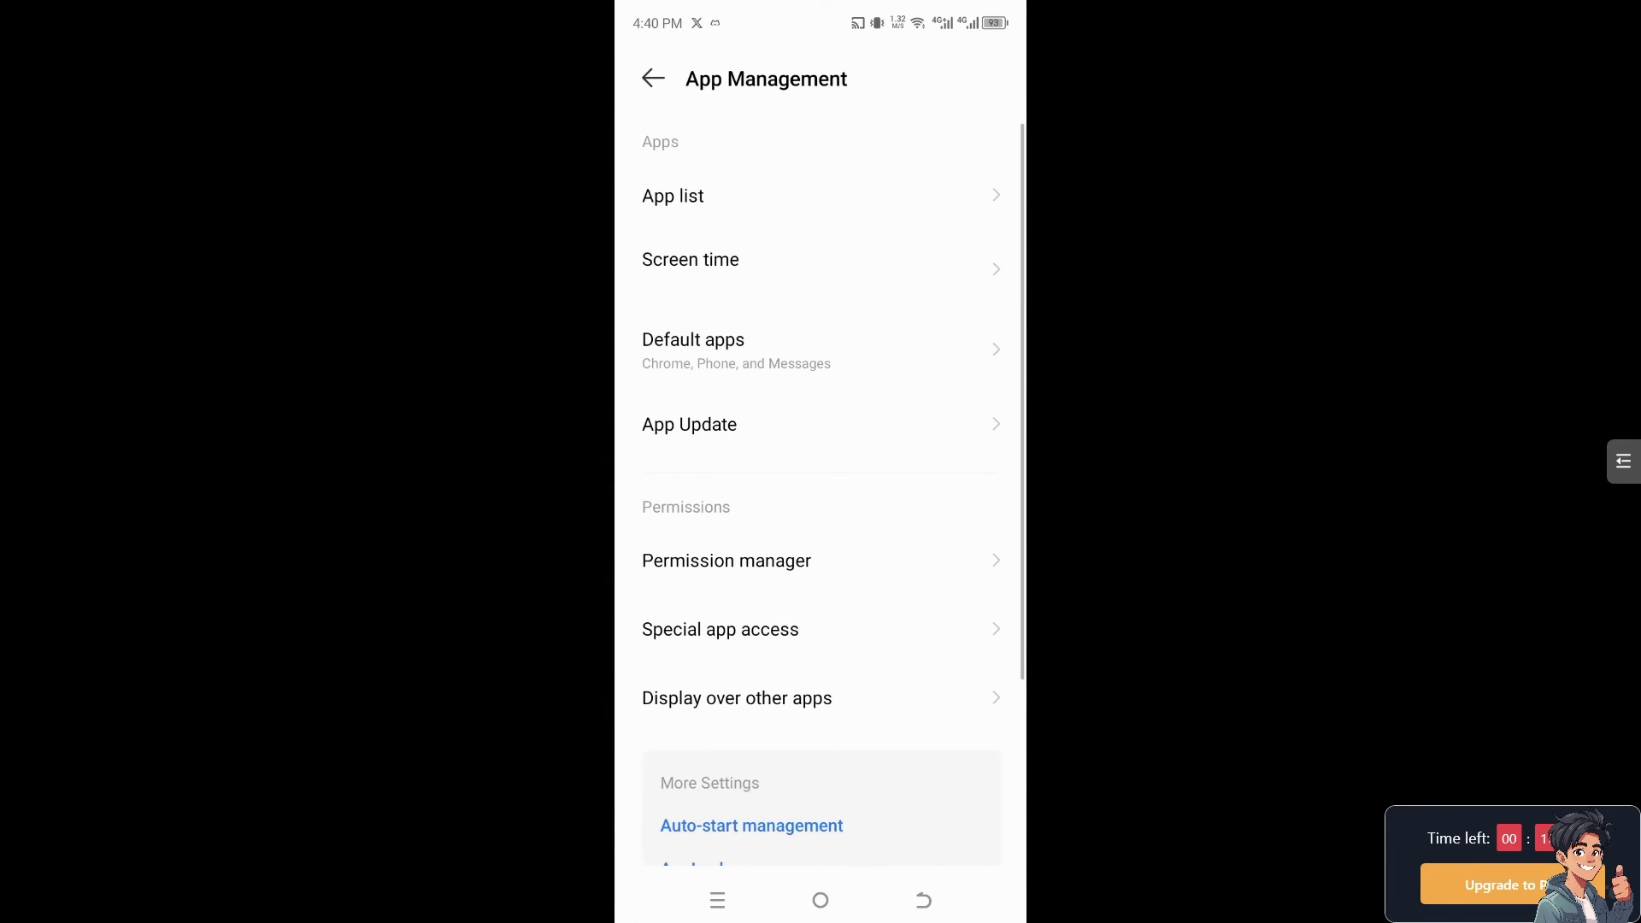
pyautogui.click(673, 196)
pyautogui.click(821, 142)
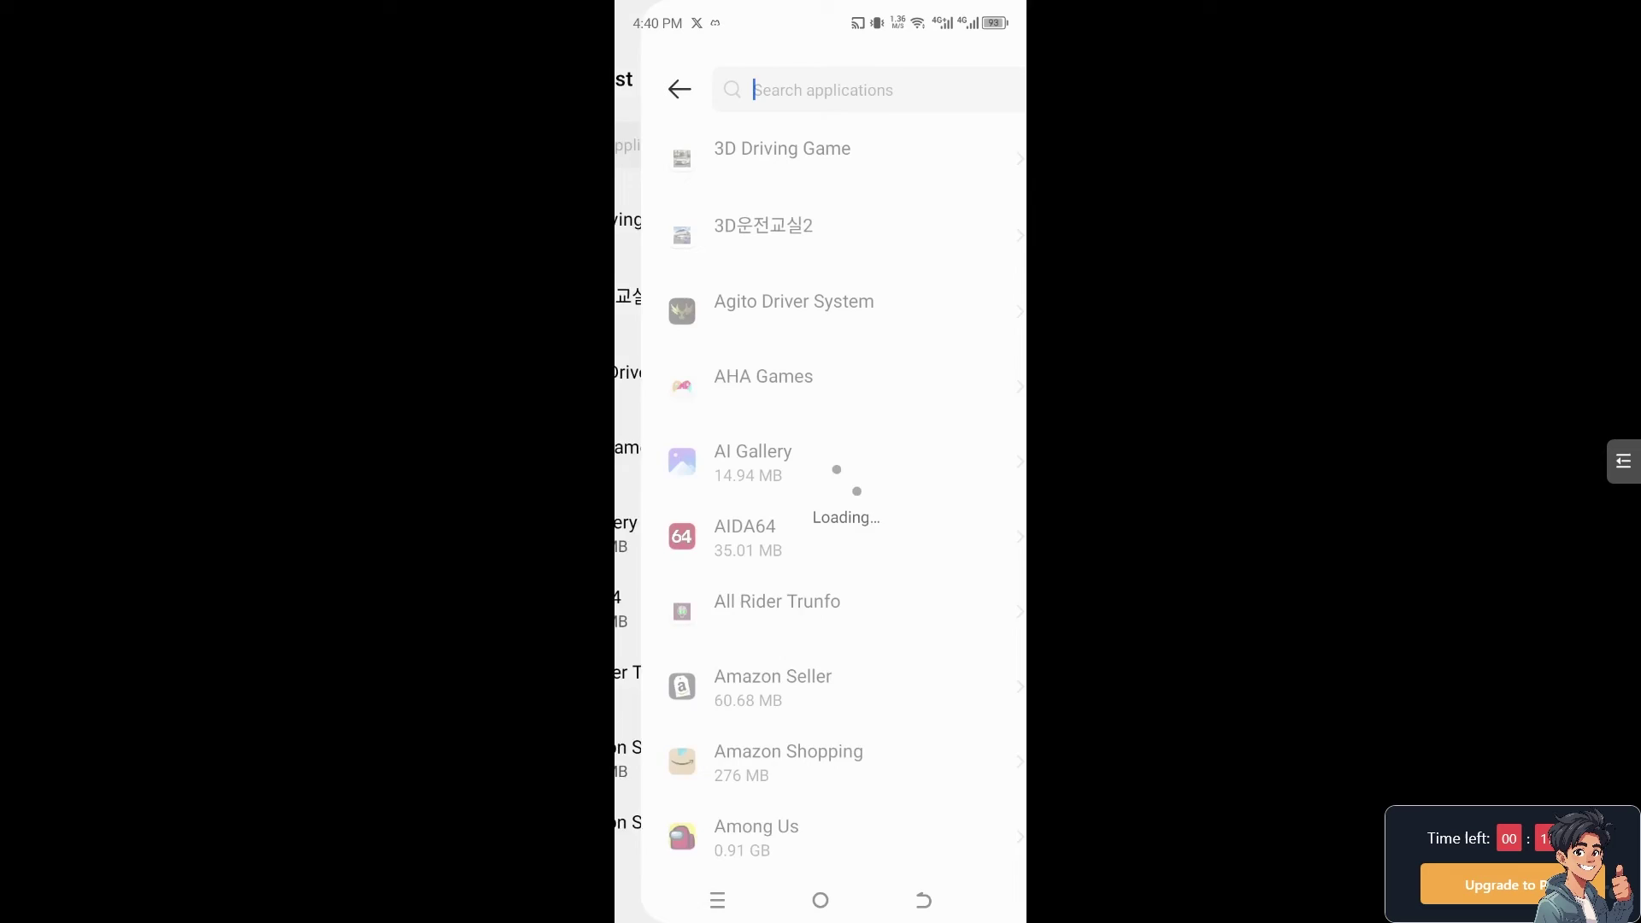
pyautogui.write('che')
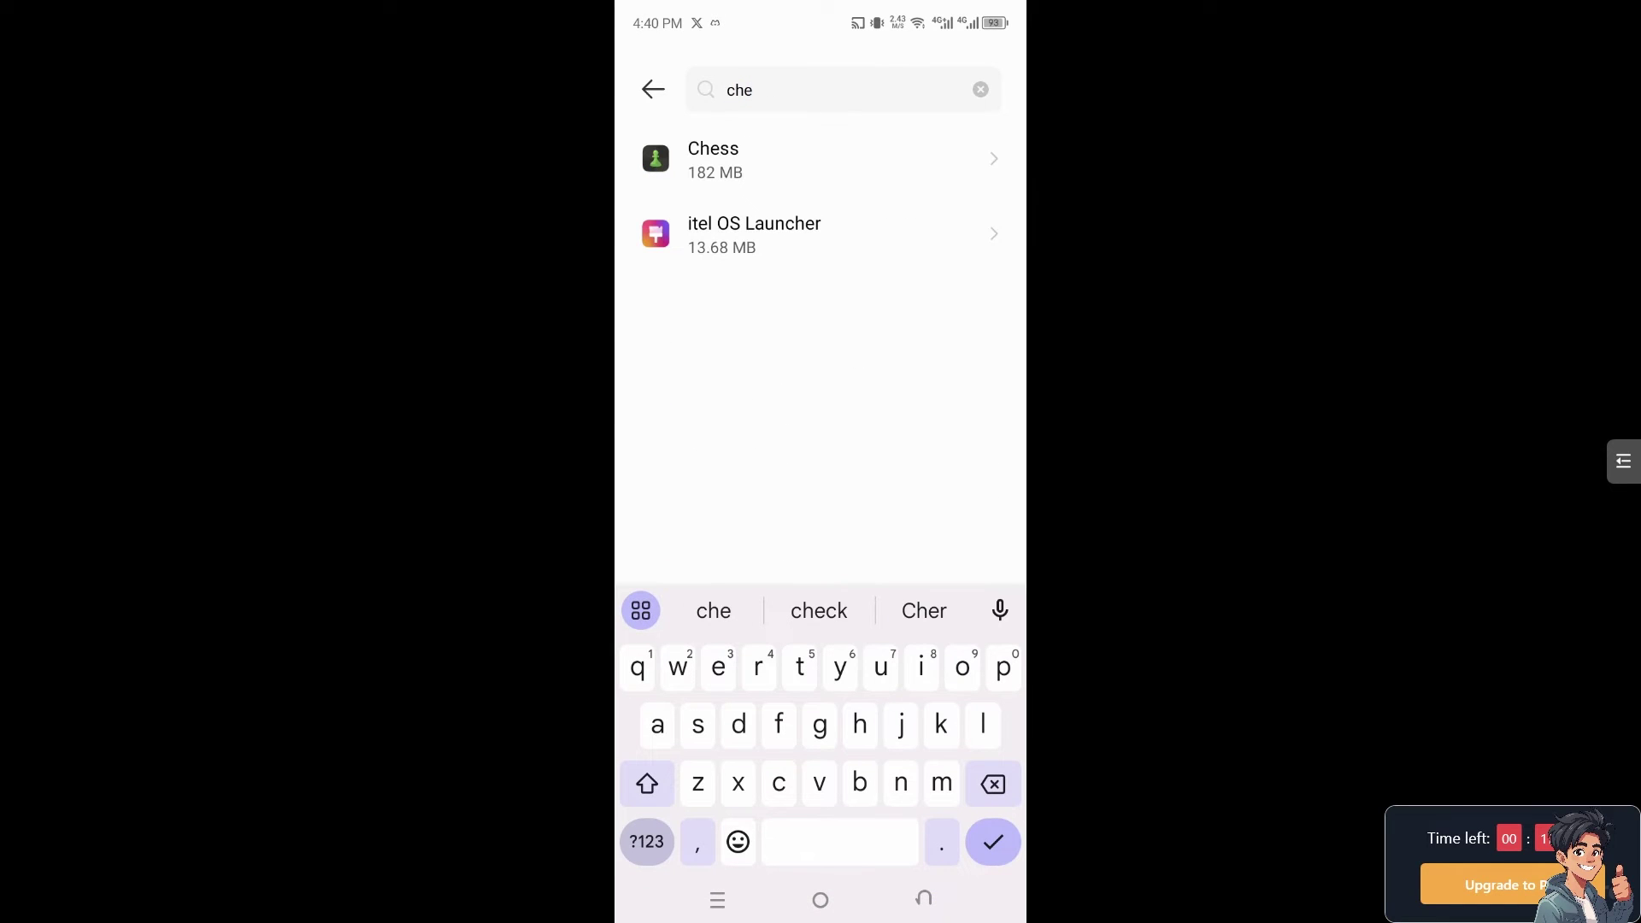
pyautogui.click(713, 159)
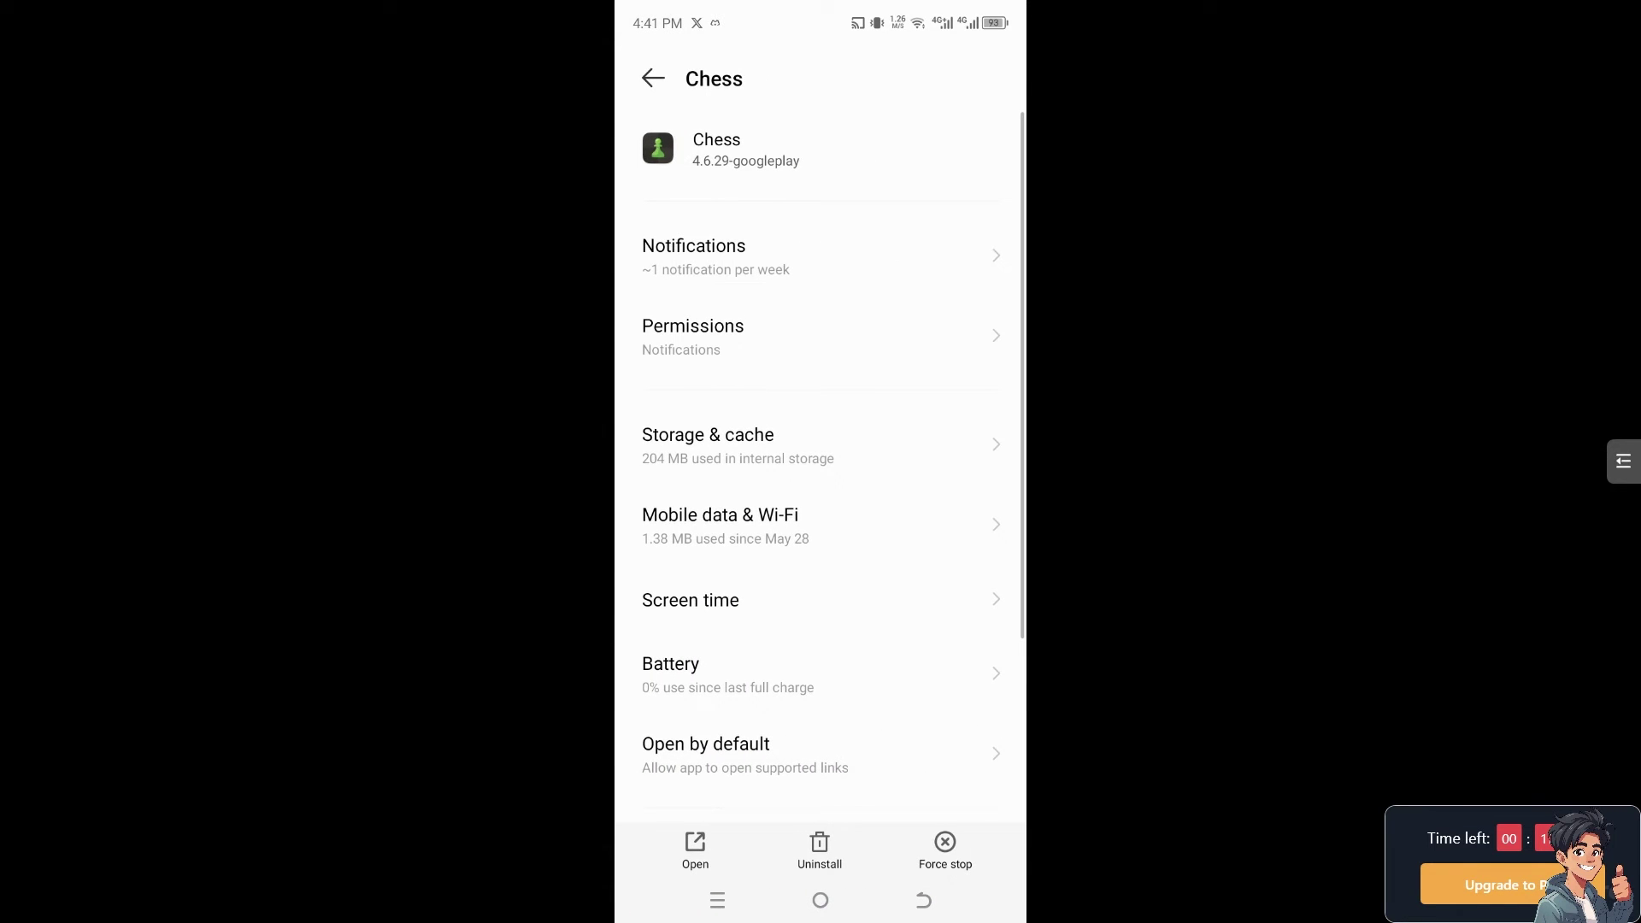
pyautogui.click(707, 445)
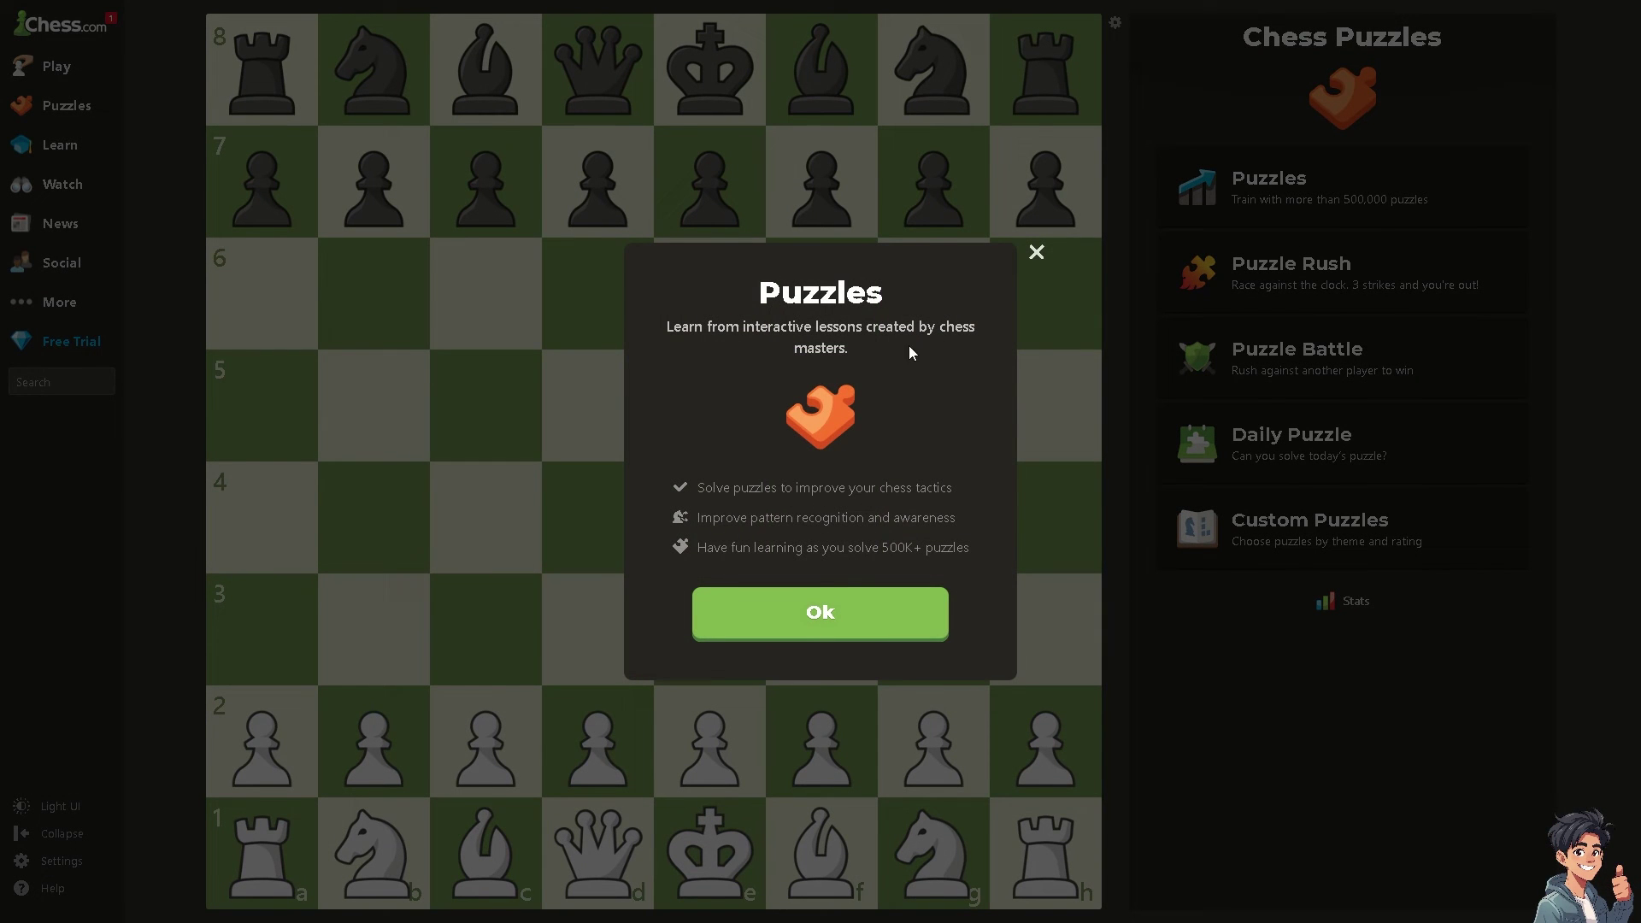
# - Dismiss the Puzzles introduction dialog to reveal the puzzle board
pyautogui.click(1039, 254)
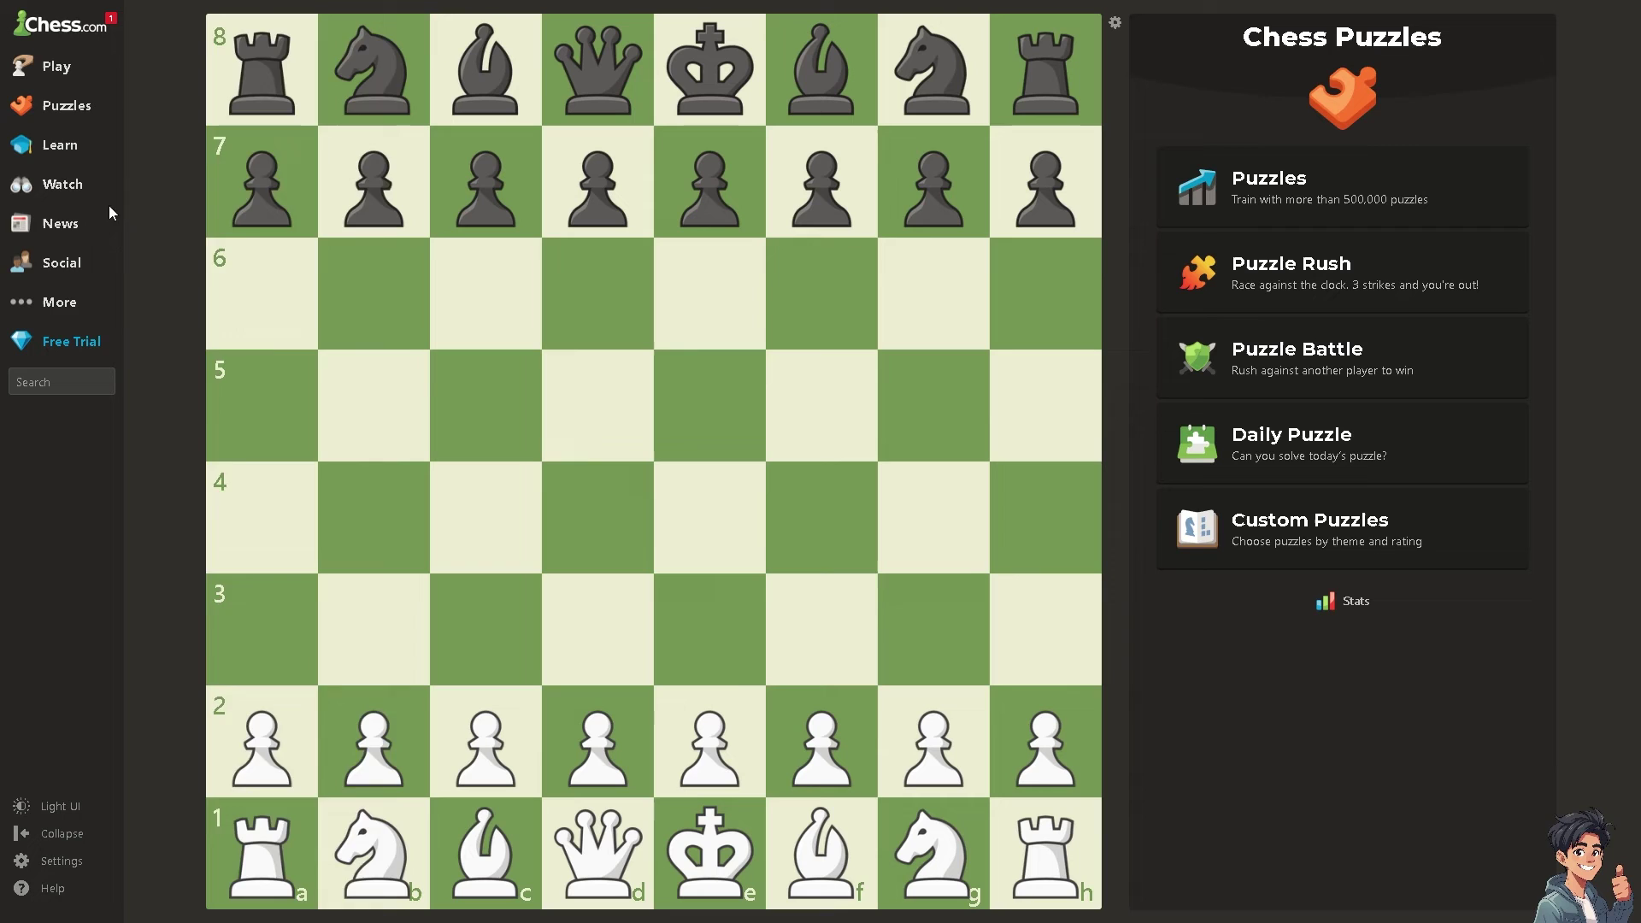
pyautogui.moveTo(83, 56)
pyautogui.moveTo(59, 865)
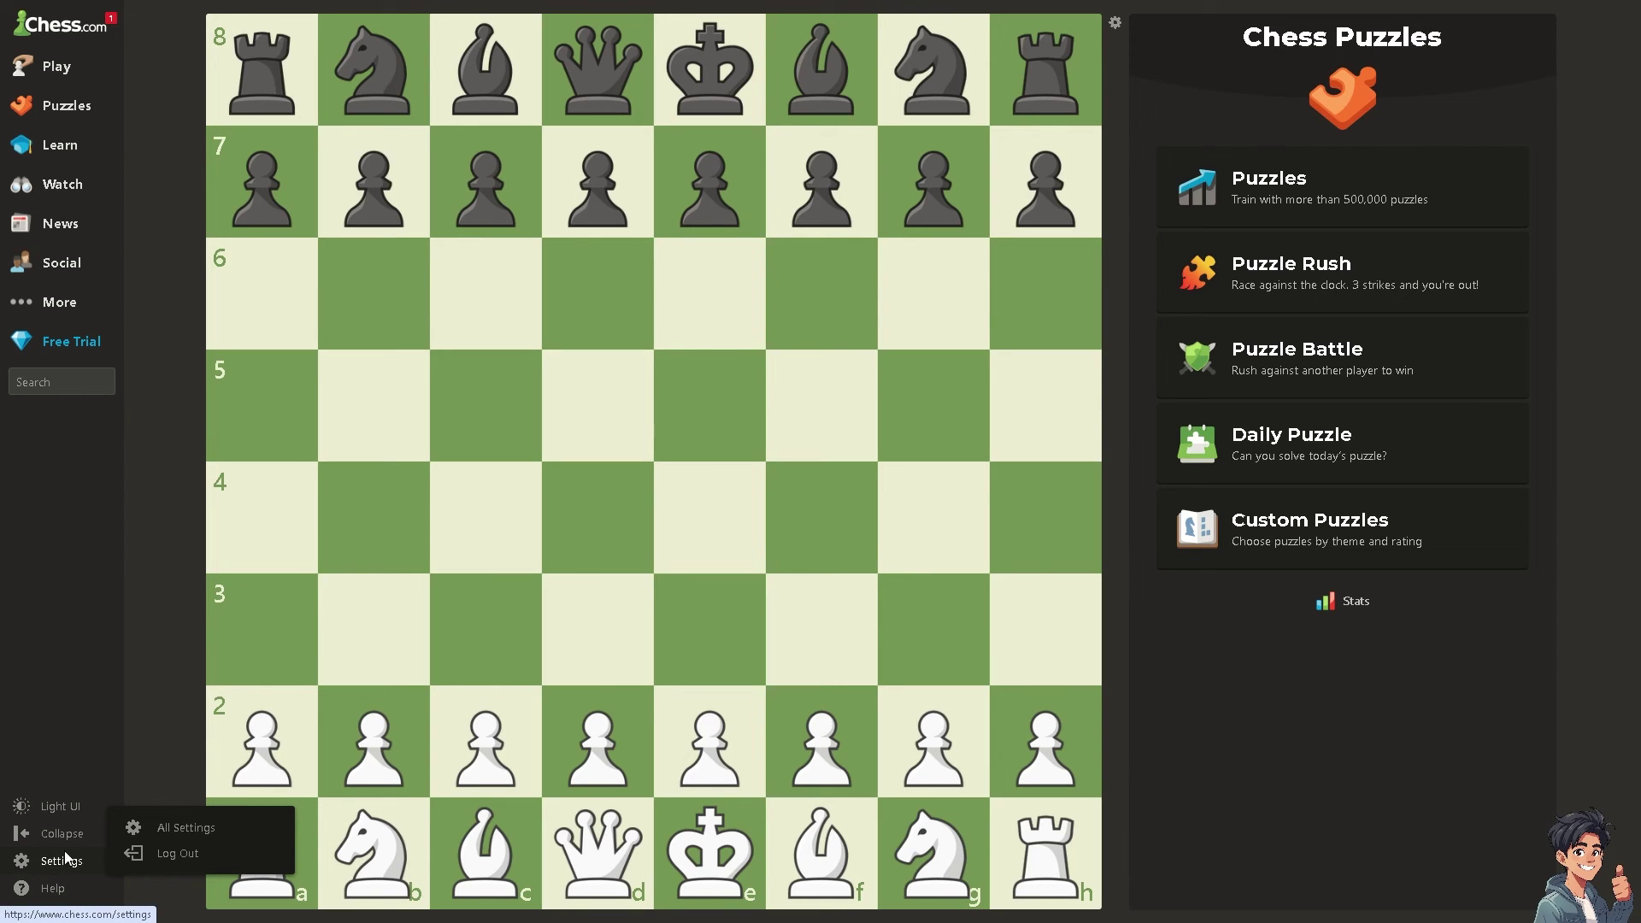
# - Go to All Settings > Live Chess and leave Enable Premoves switched on
pyautogui.click(62, 863)
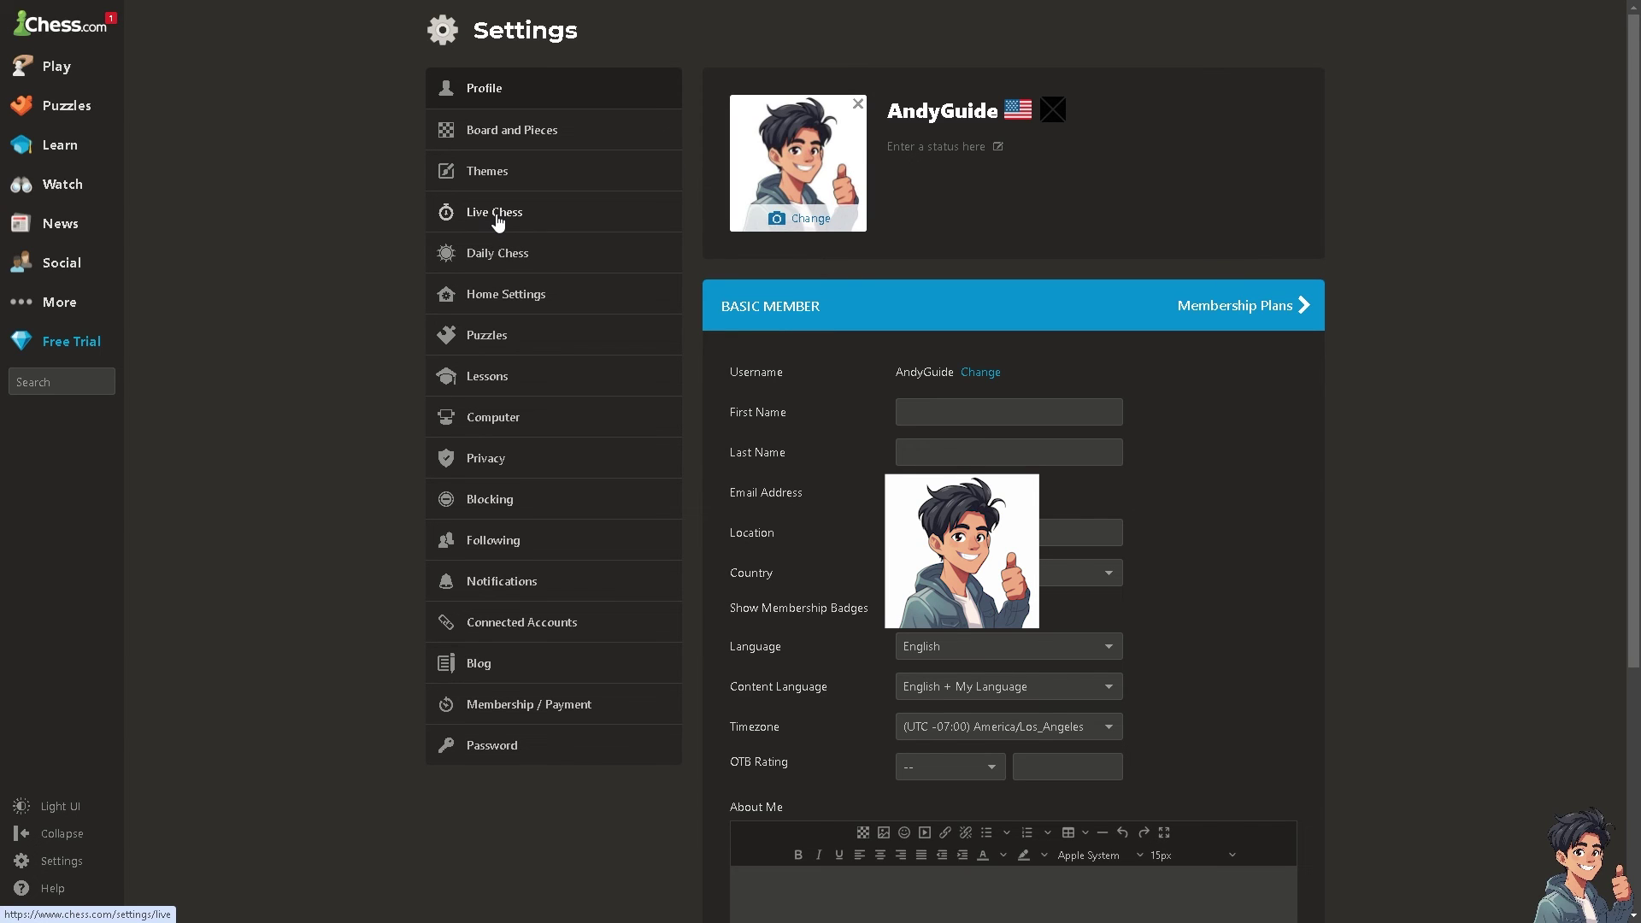
pyautogui.click(496, 216)
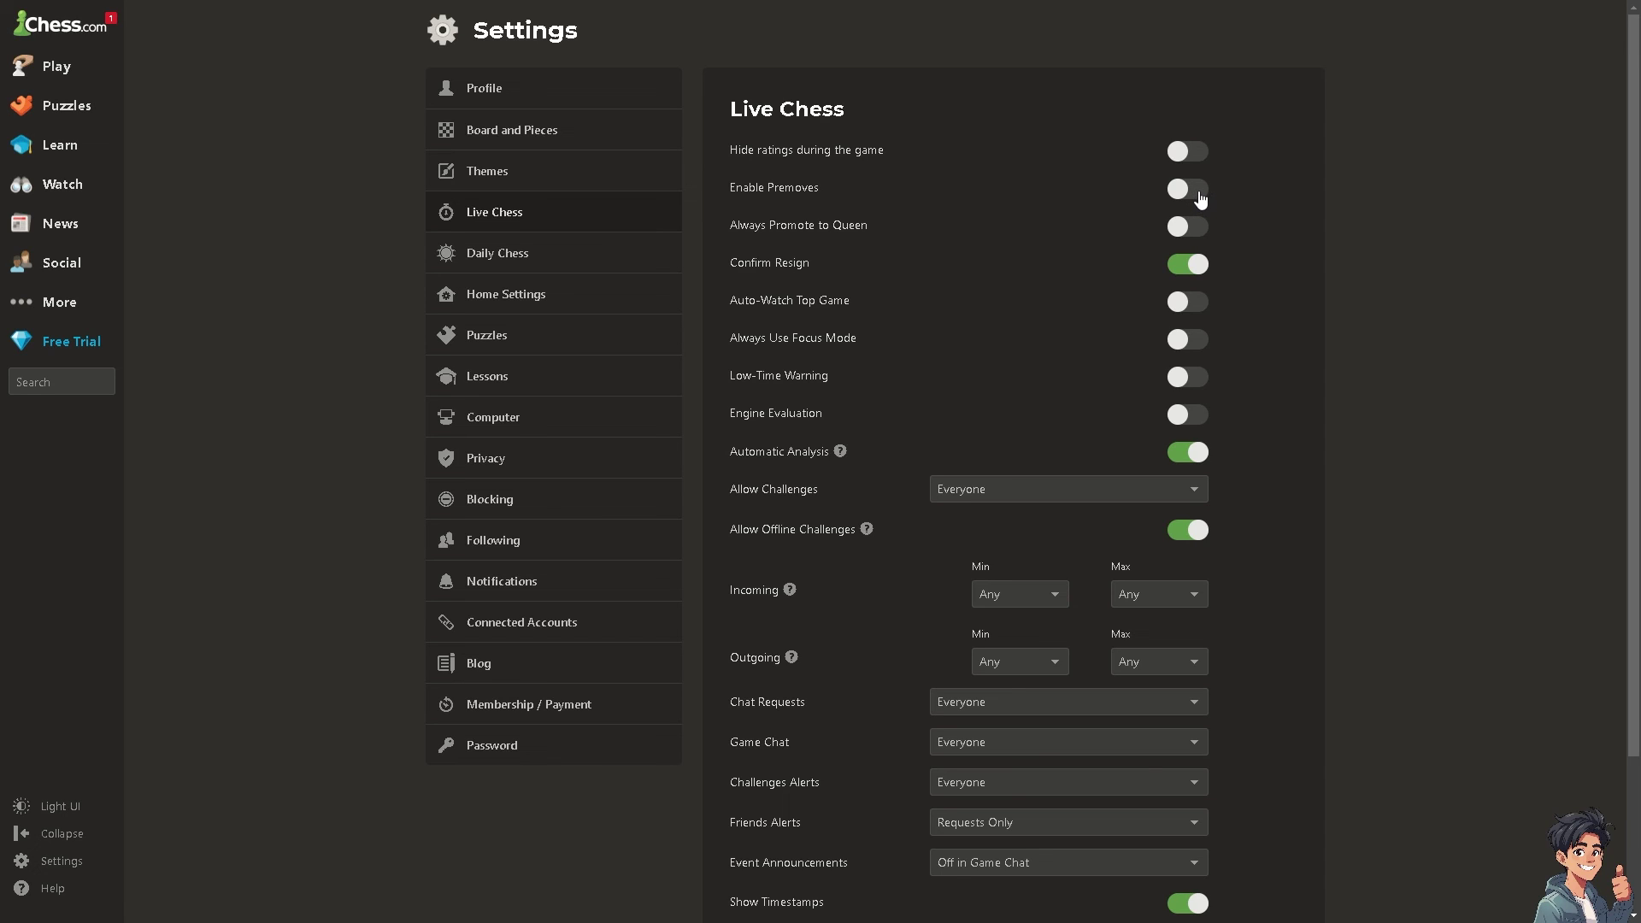
pyautogui.click(1198, 197)
pyautogui.click(1191, 203)
pyautogui.click(1199, 200)
pyautogui.click(1204, 196)
pyautogui.click(1205, 196)
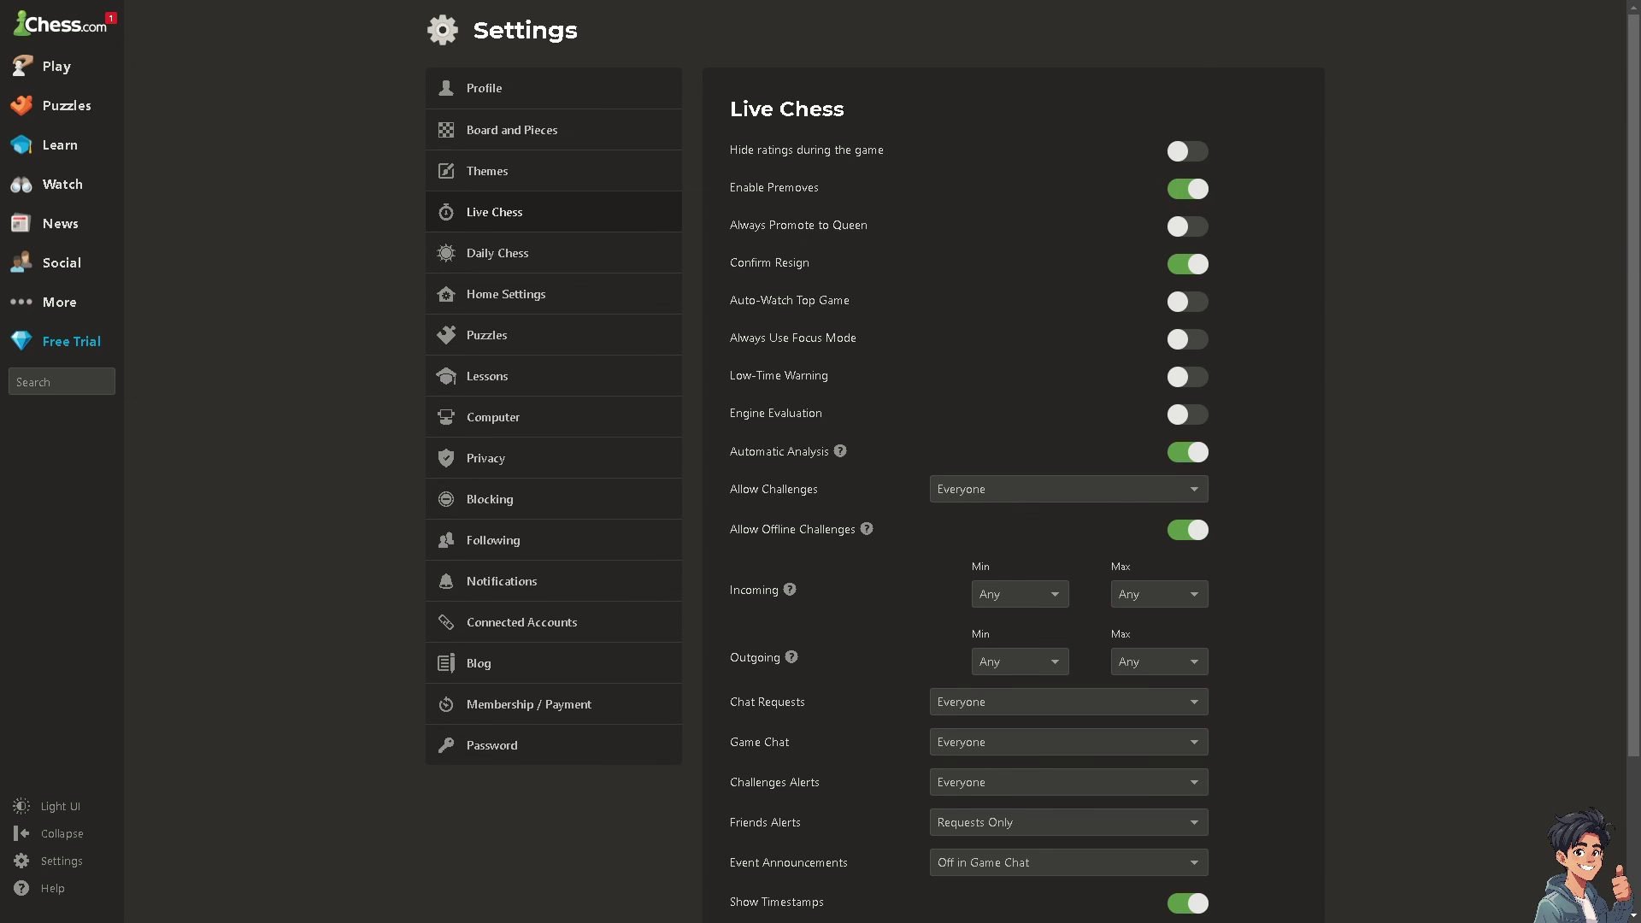